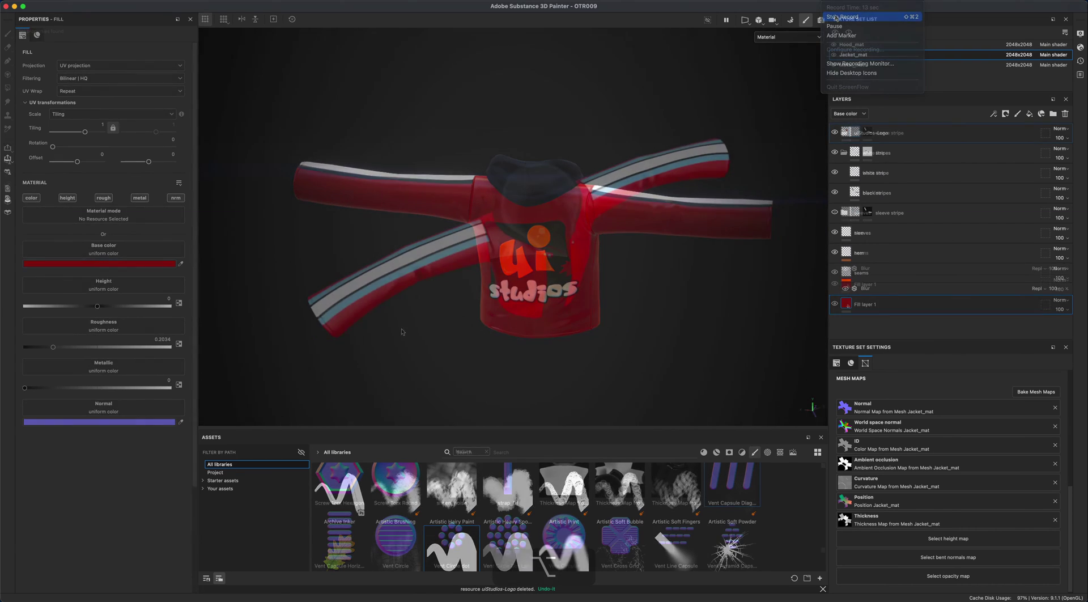
- Orbit around the jacket to inspect the sleeve stripes, ending in a front view
alt+drag(447, 335, 446, 338)
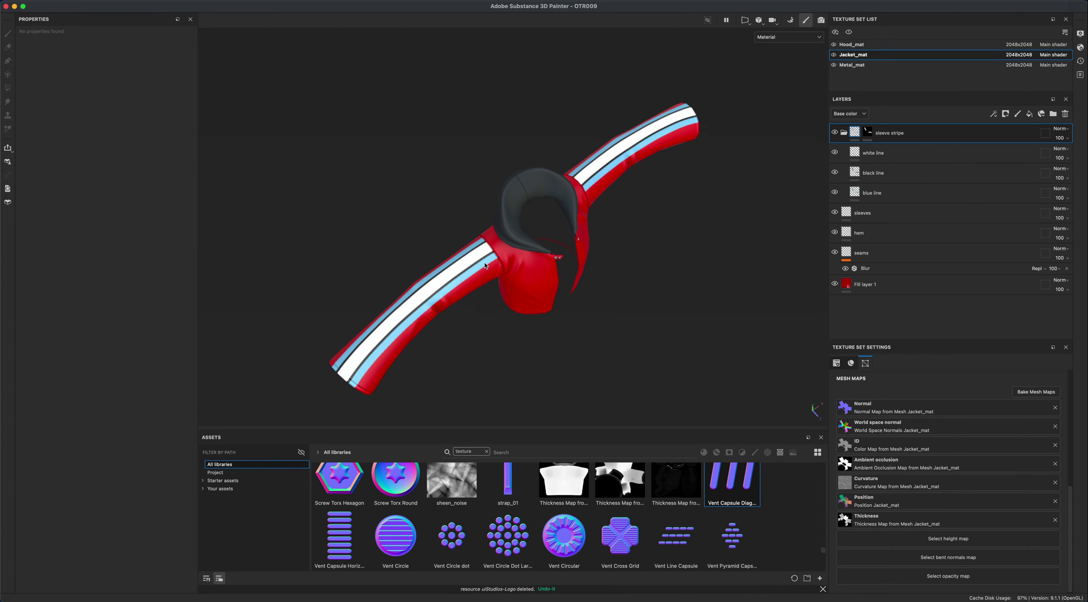
alt+drag(485, 266, 440, 338)
alt+drag(506, 361, 621, 285)
alt+drag(699, 258, 384, 279)
alt+drag(656, 340, 606, 255)
alt+drag(415, 301, 464, 297)
alt+drag(678, 267, 638, 241)
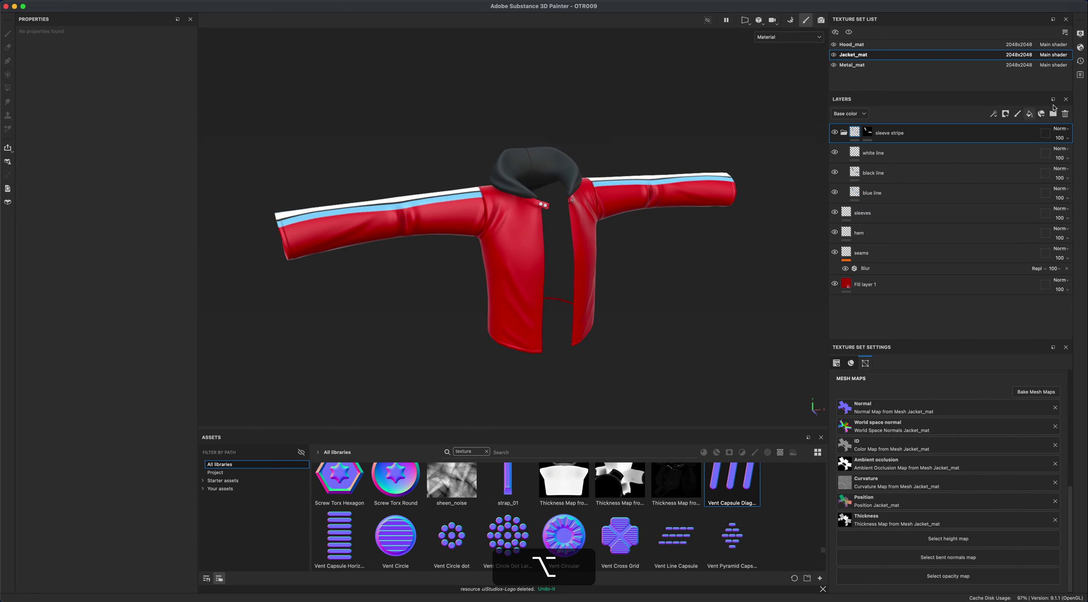
- Switch the jacket's shader from pbr-metal-rough to pbr-metal-rough-with-alpha-test
click(1081, 48)
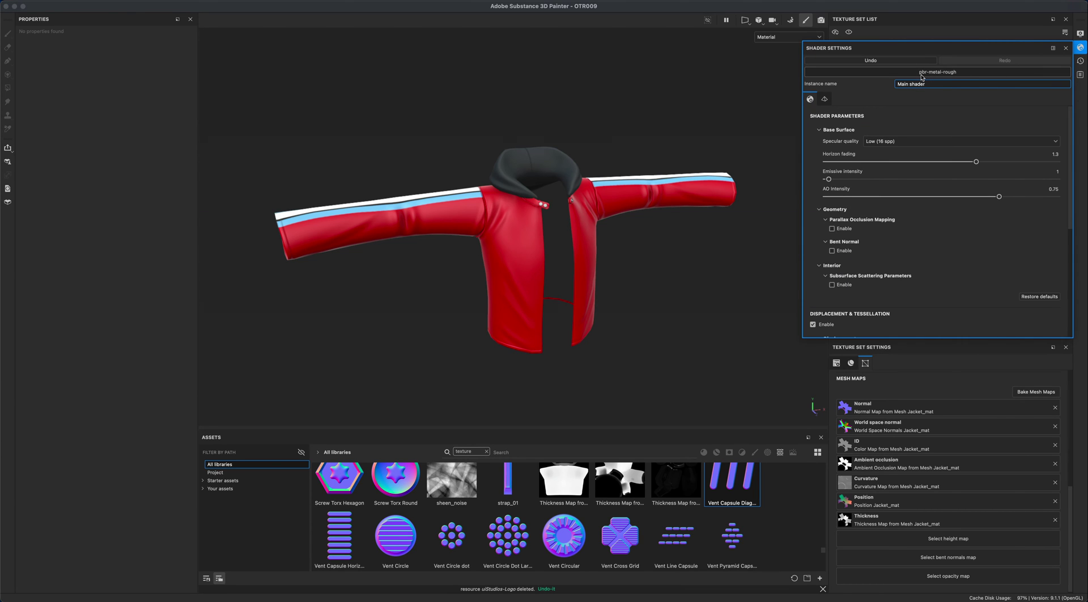
click(953, 73)
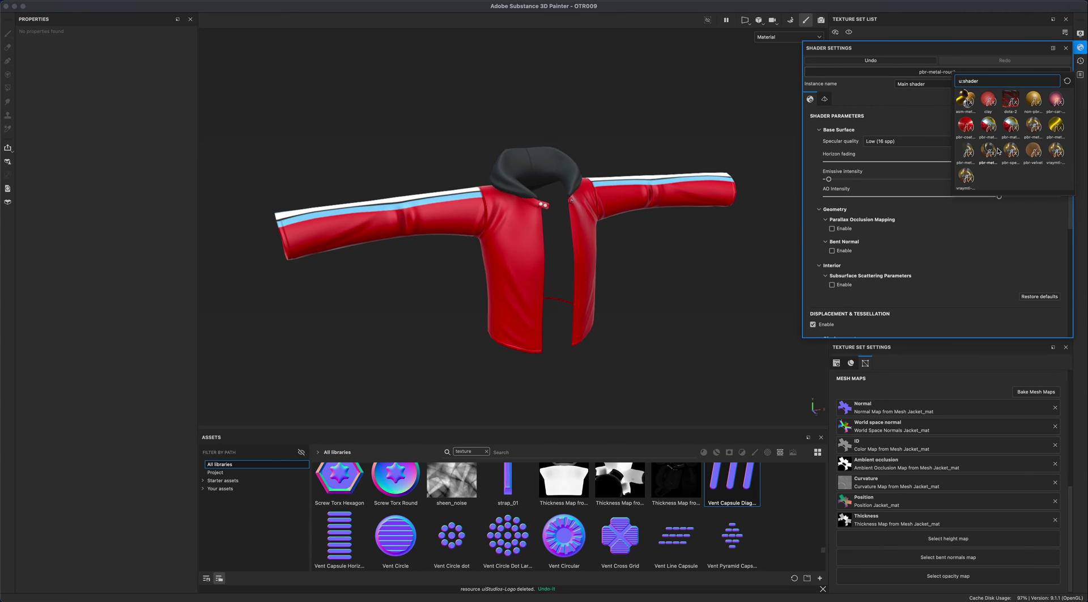
mouse_move(999, 151)
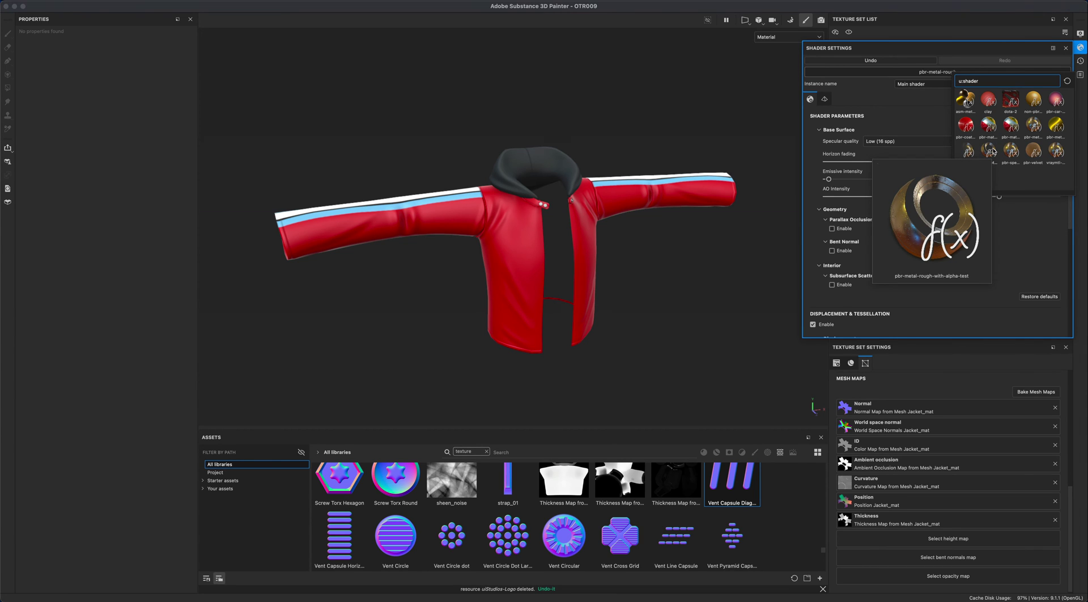
click(993, 152)
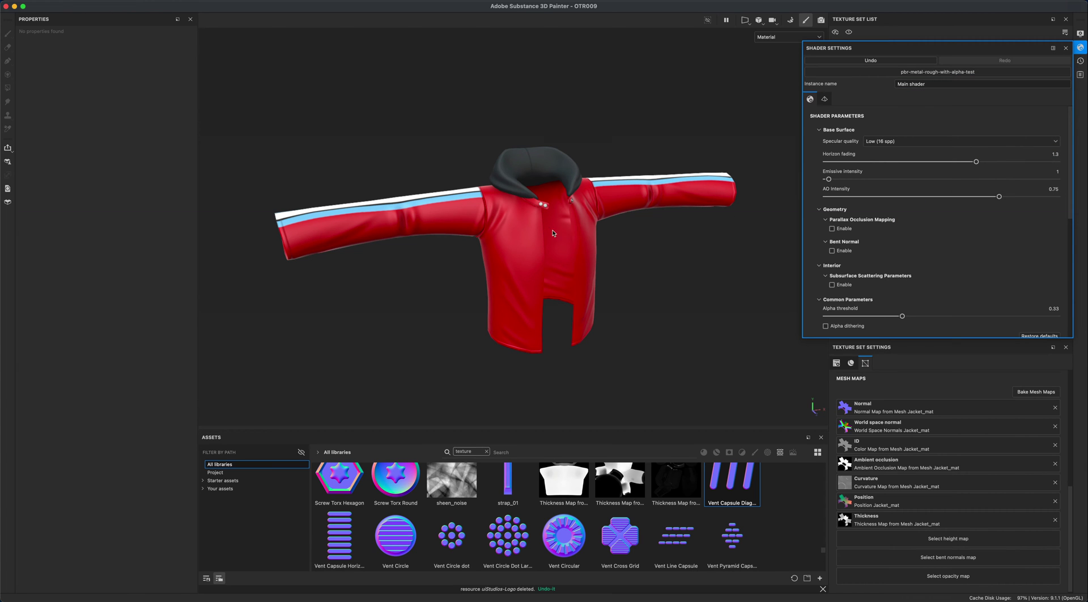
alt+drag(559, 238, 683, 284)
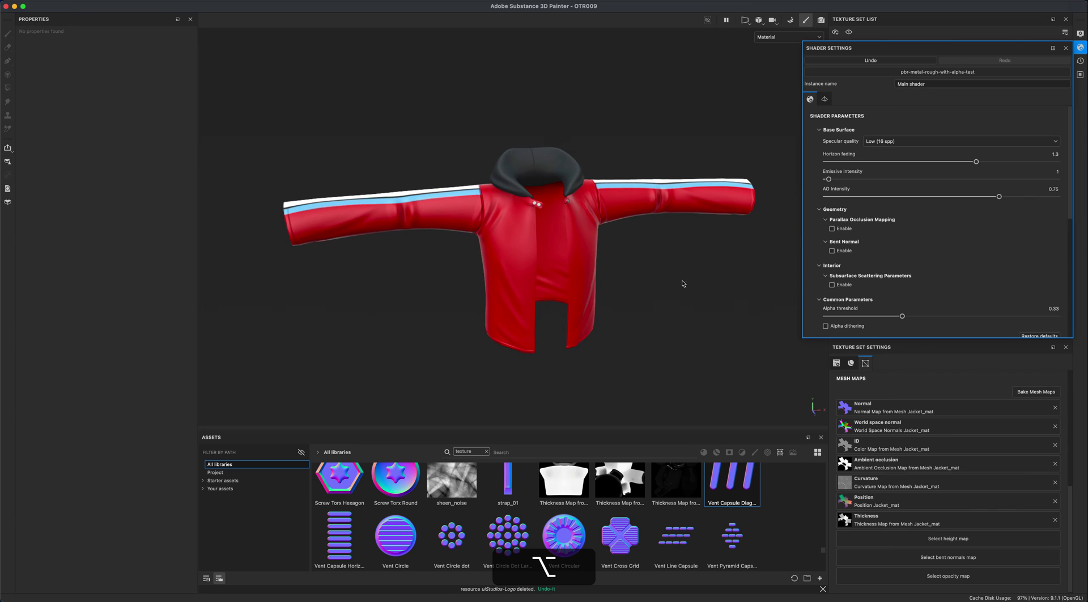
- Import uiStudios-Logo.png from Finder into the project assets with usage set to texture
click(1081, 48)
key(super+Tab)
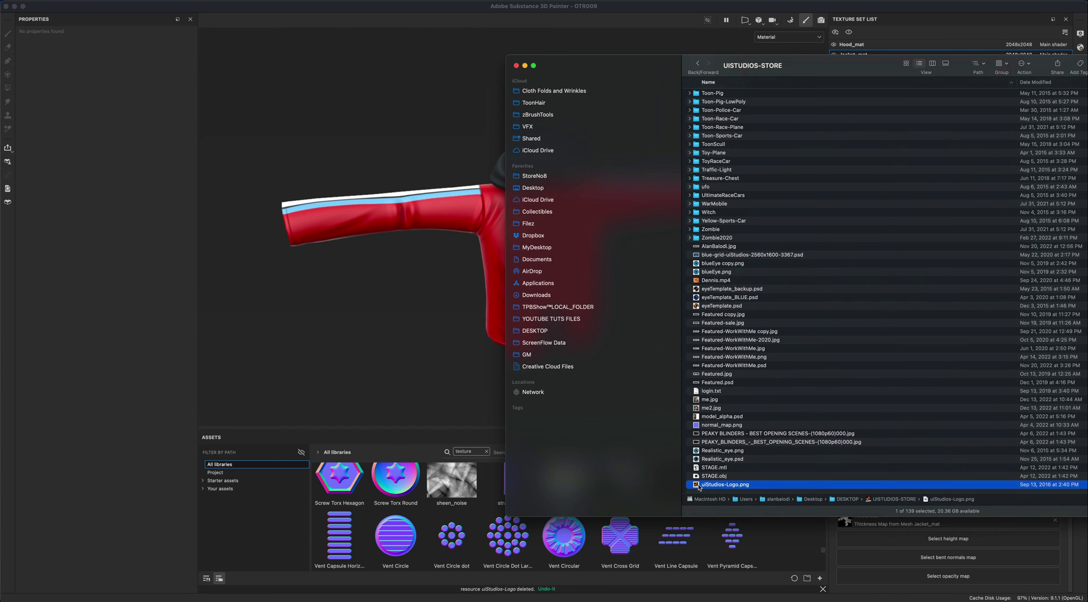
drag(697, 485, 778, 540)
drag(539, 178, 561, 196)
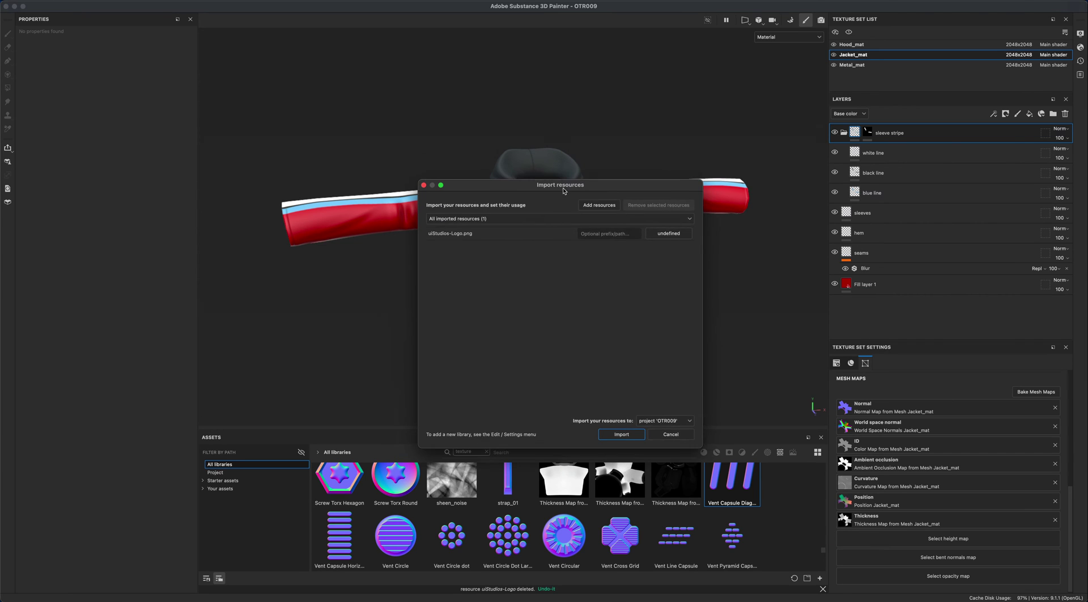
click(671, 234)
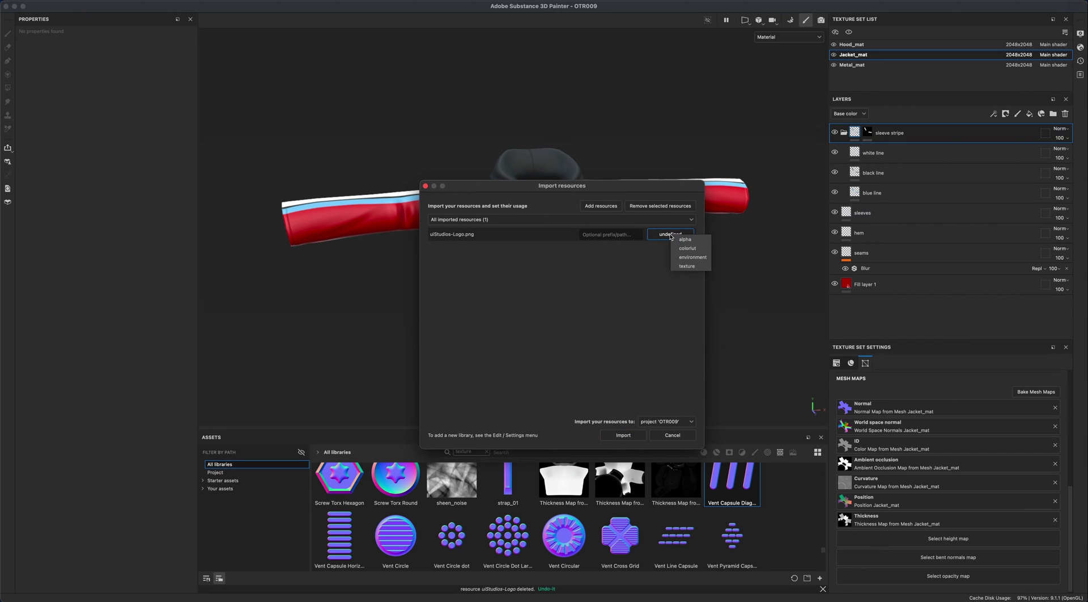
click(688, 266)
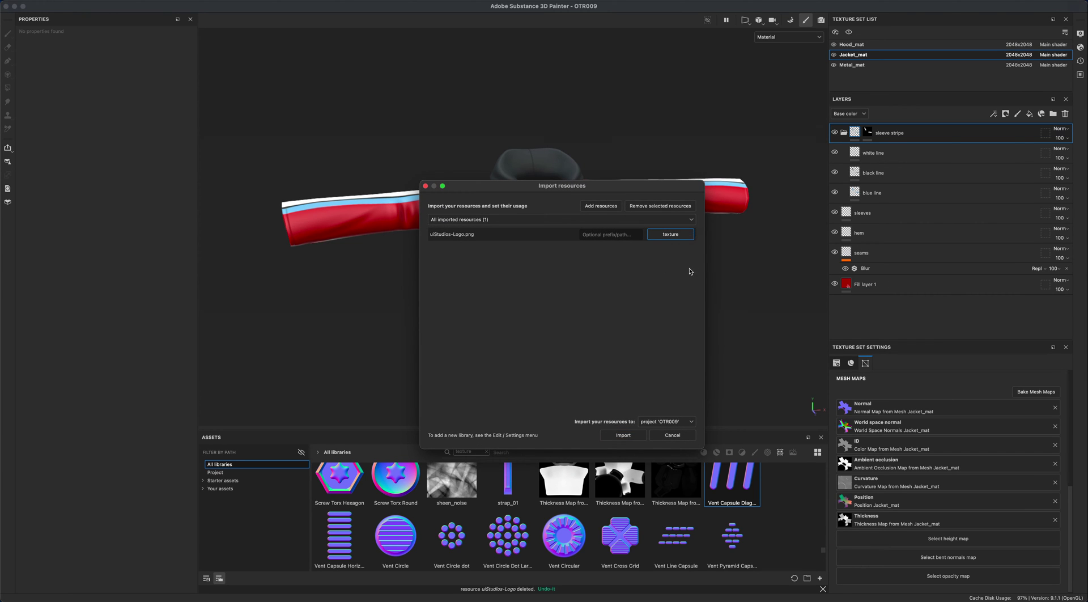
click(627, 438)
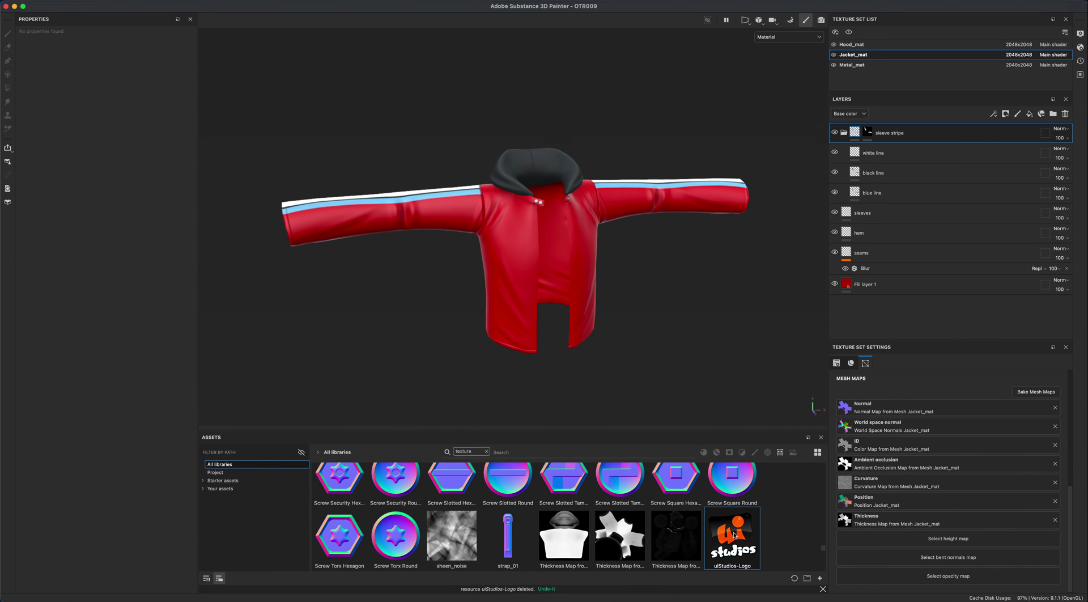
- Collapse the sleeve stripe folder and orbit round to the jacket's back
mouse_move(732, 536)
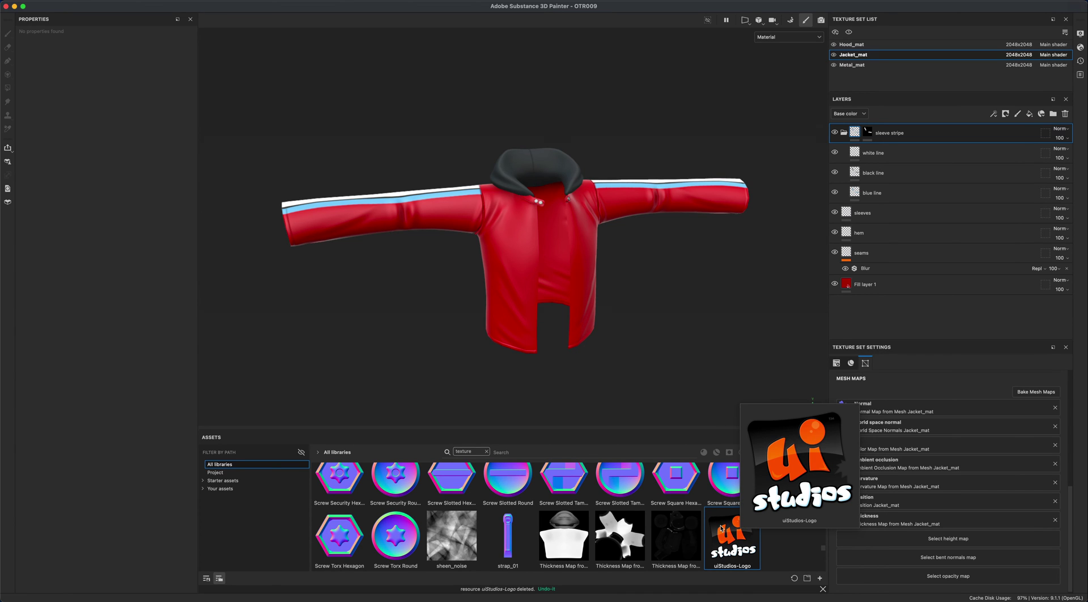
click(844, 132)
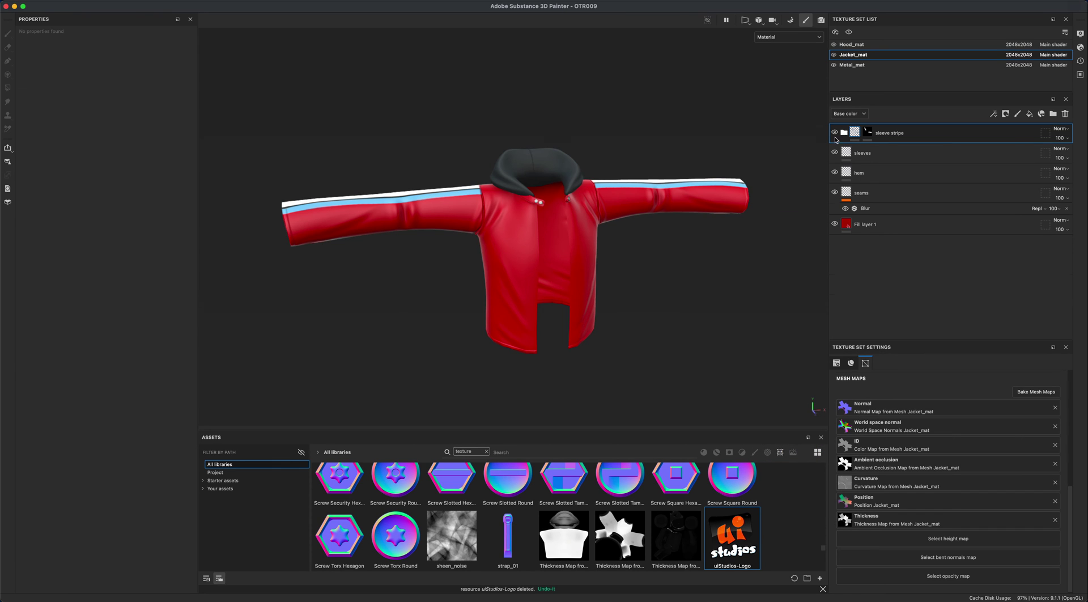
alt+drag(454, 324, 971, 310)
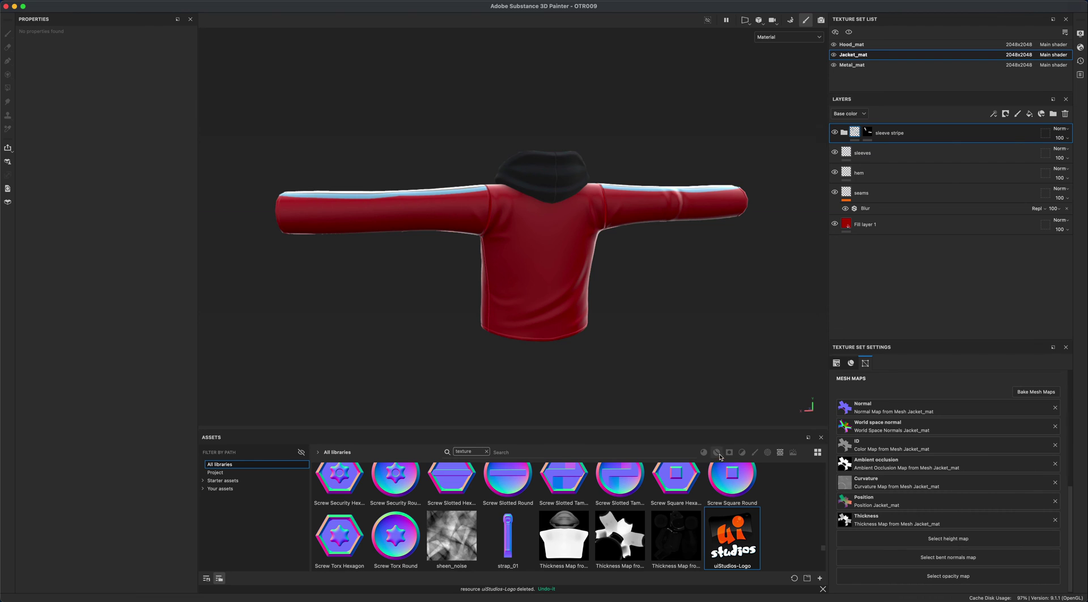
alt+drag(713, 429, 658, 283)
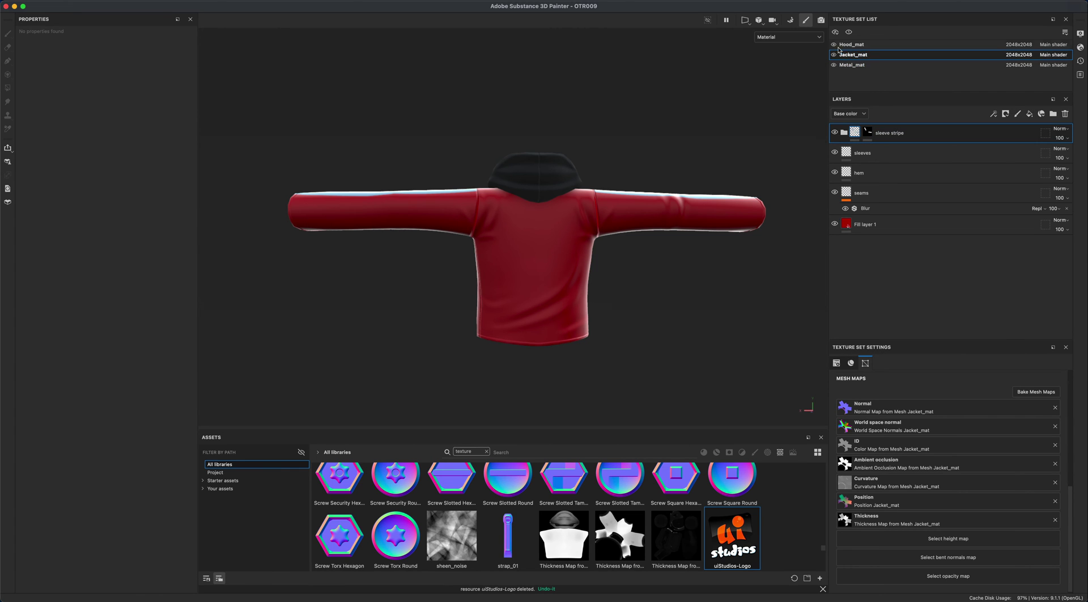
alt+drag(717, 252, 723, 263)
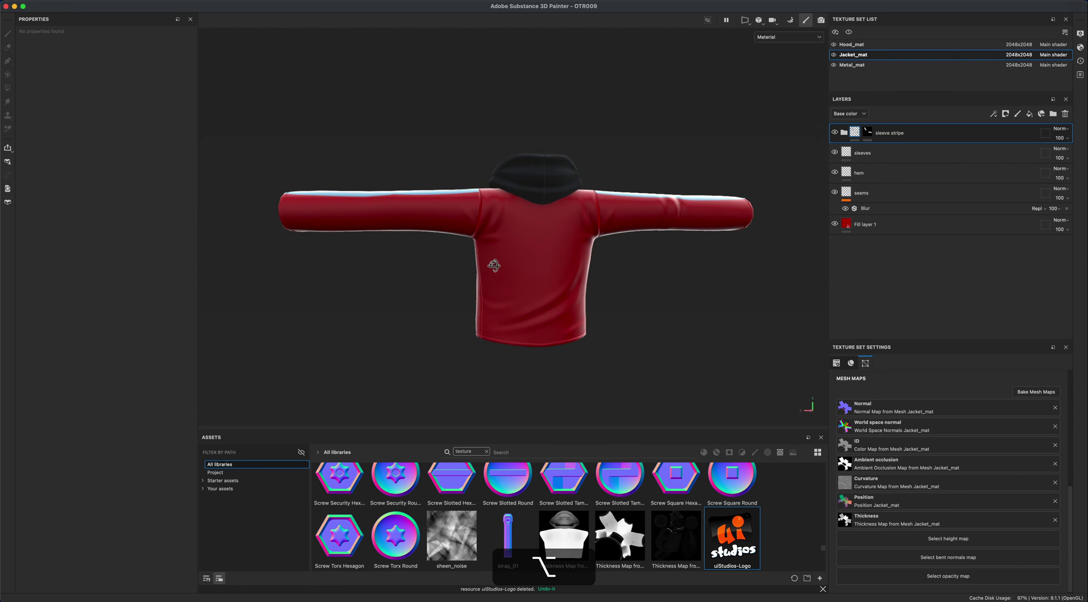
alt+drag(503, 270, 556, 280)
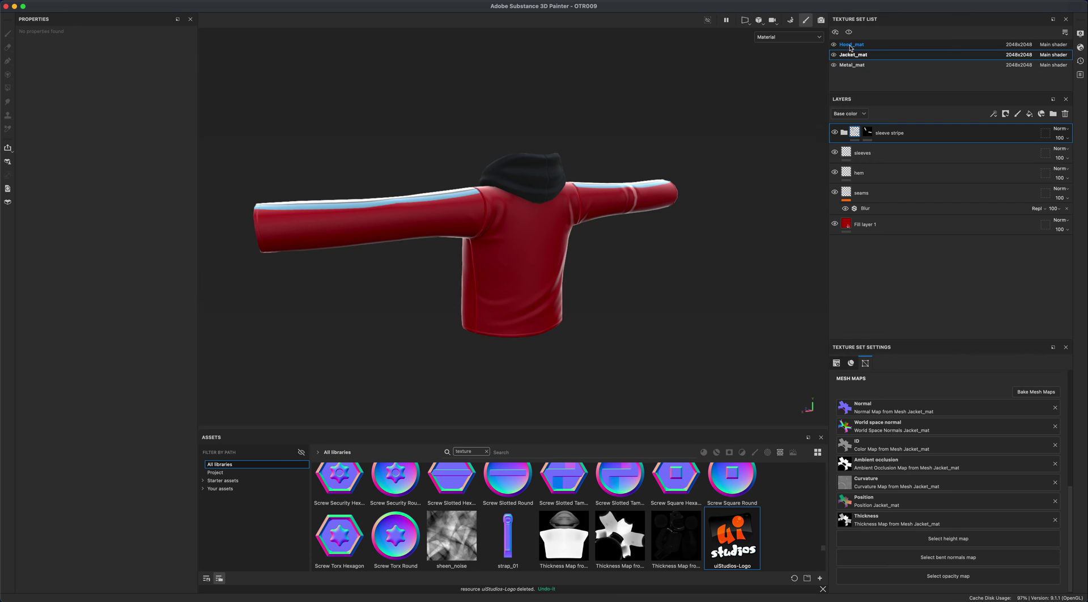
alt+drag(609, 220, 449, 175)
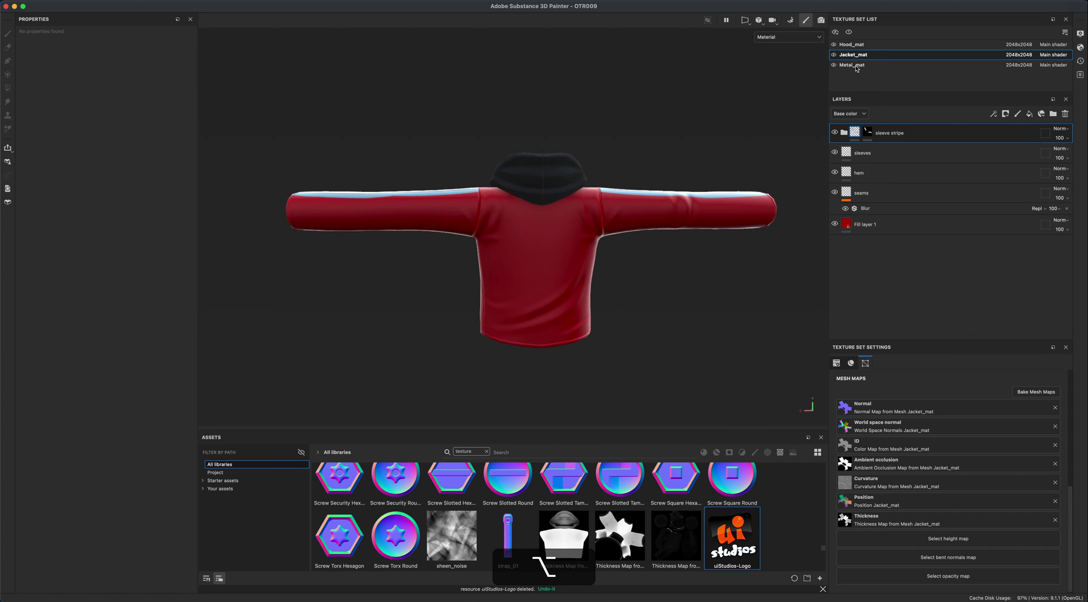
- Check the hood by toggling the jacket material, then drop uiStudios-Logo onto the back
click(834, 55)
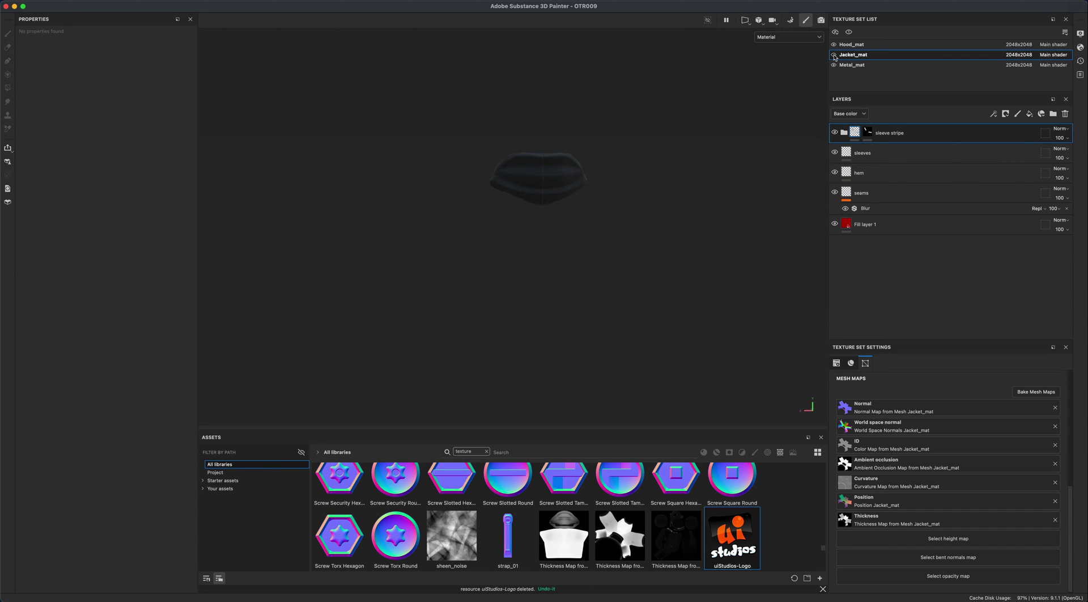
click(834, 55)
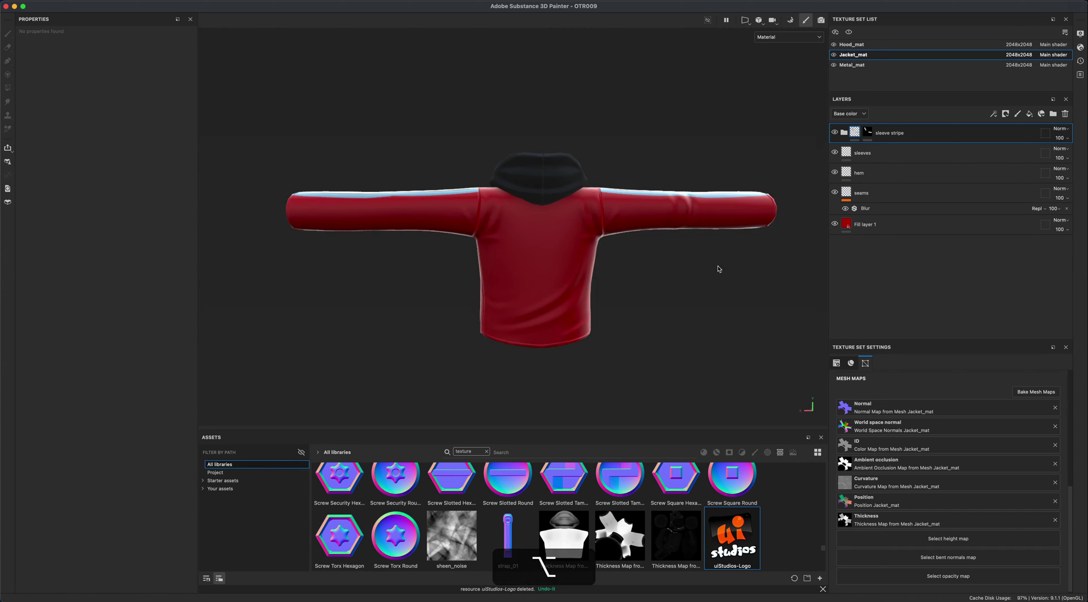
alt+drag(718, 281, 724, 274)
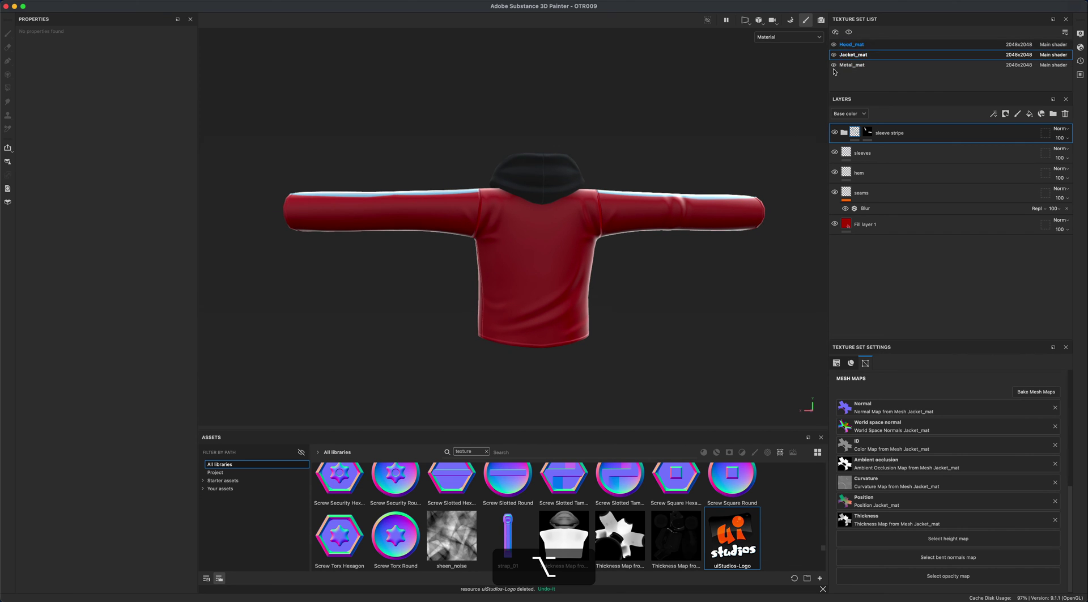
alt+drag(738, 320, 733, 323)
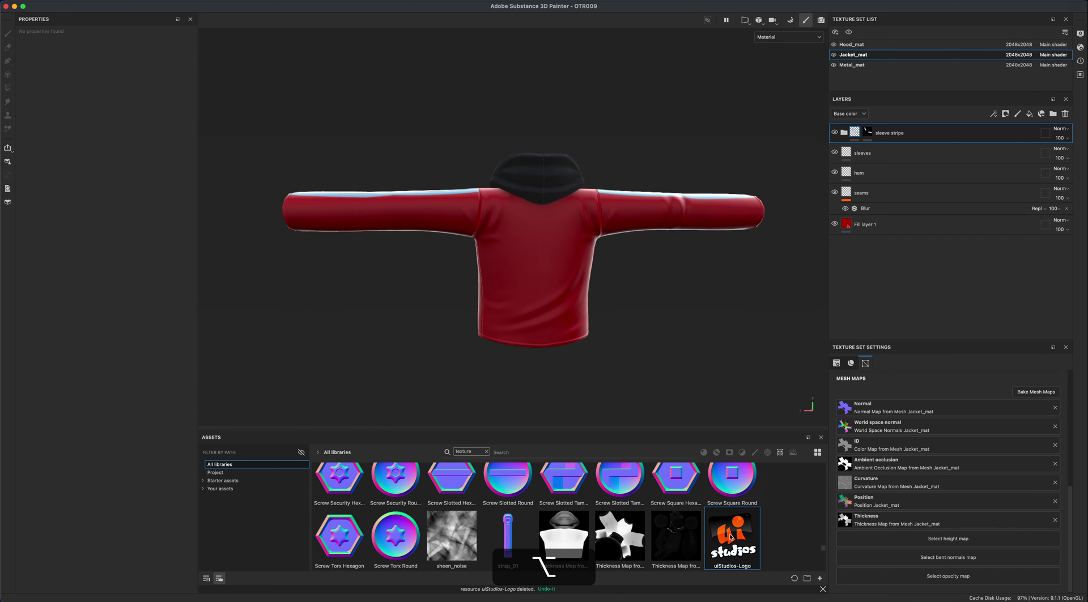
alt+drag(590, 348, 596, 347)
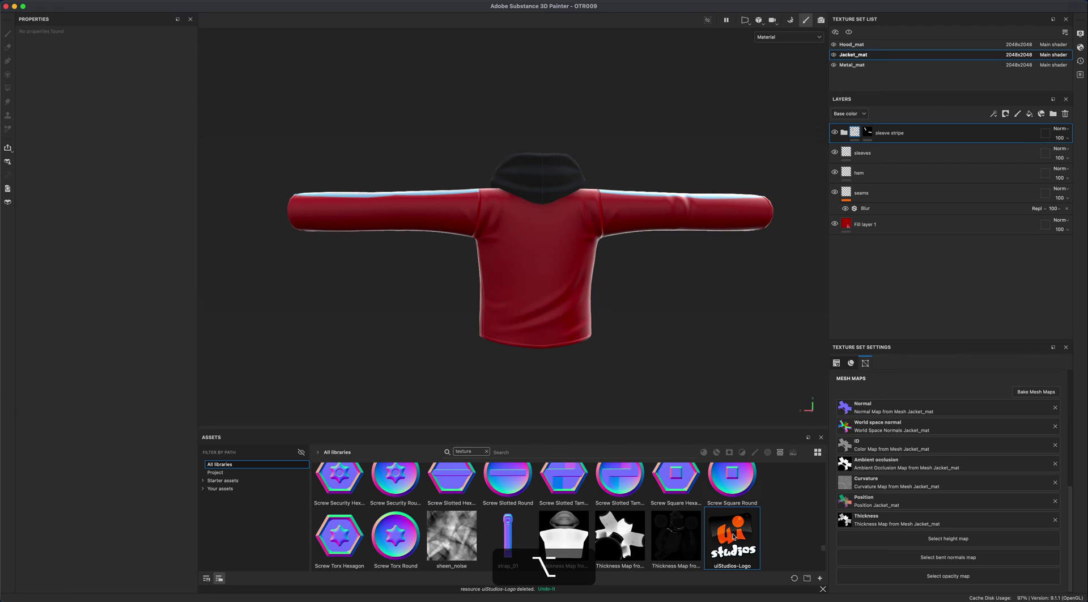
alt+drag(733, 537, 538, 268)
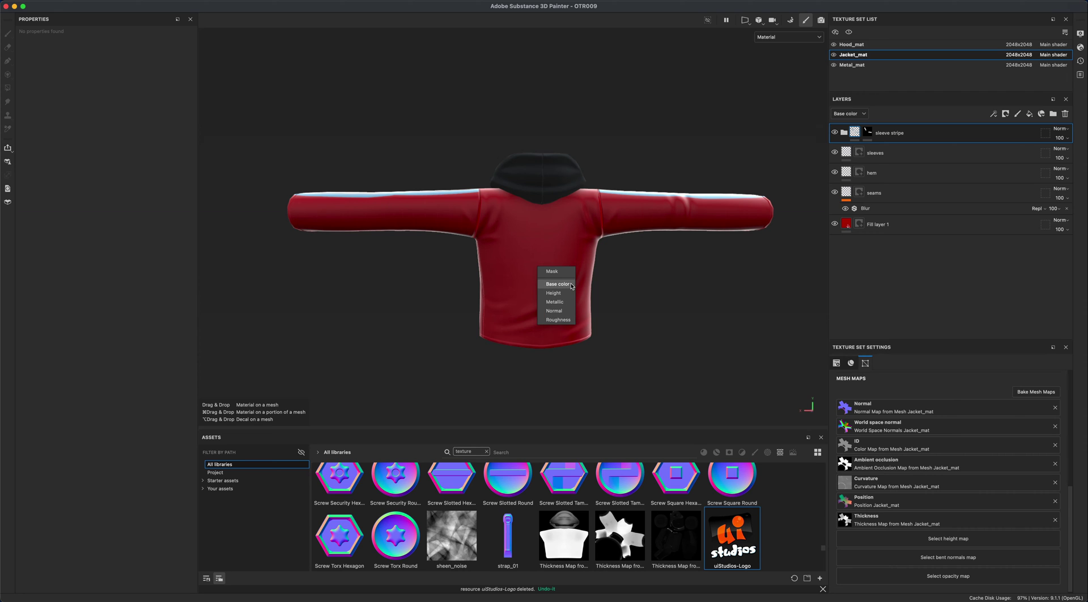
- Project the logo into Base color and rotate the decal 180° so it stands upright
click(558, 284)
mouse_move(704, 341)
alt+mouse_down()
mouse_move(686, 341)
mouse_move(696, 348)
alt+mouse_up()
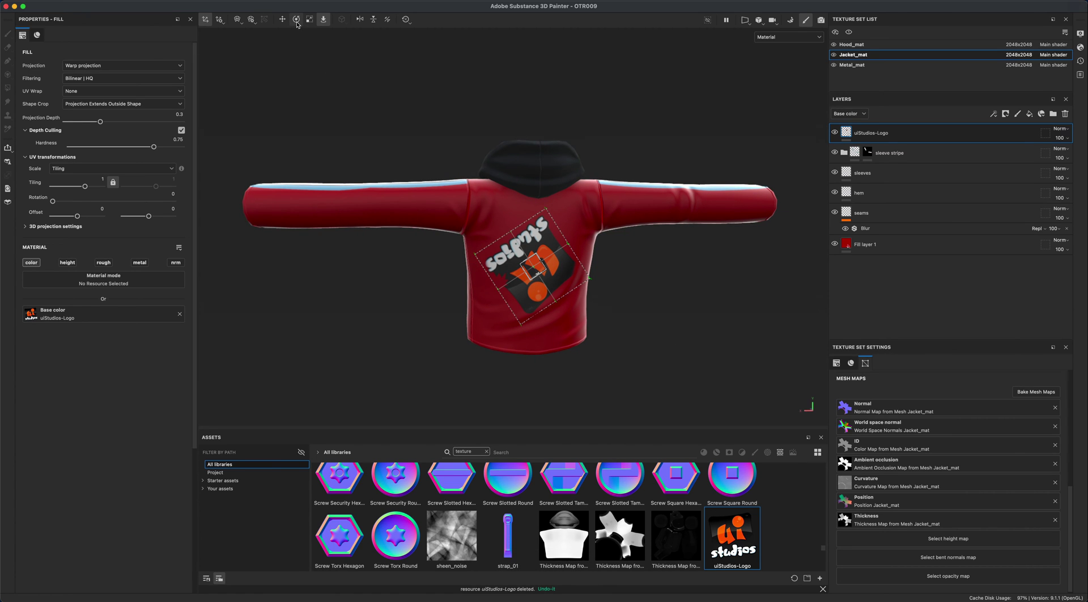
click(296, 20)
drag(561, 239, 501, 238)
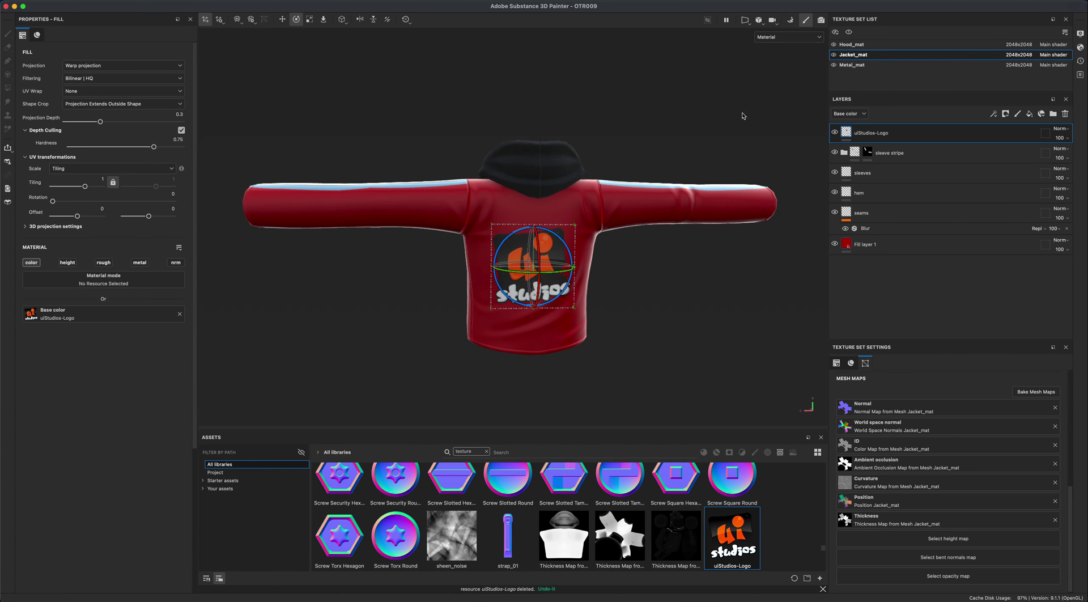
- In orthographic view, level the logo projection and shift it down onto the jacket's back
click(745, 20)
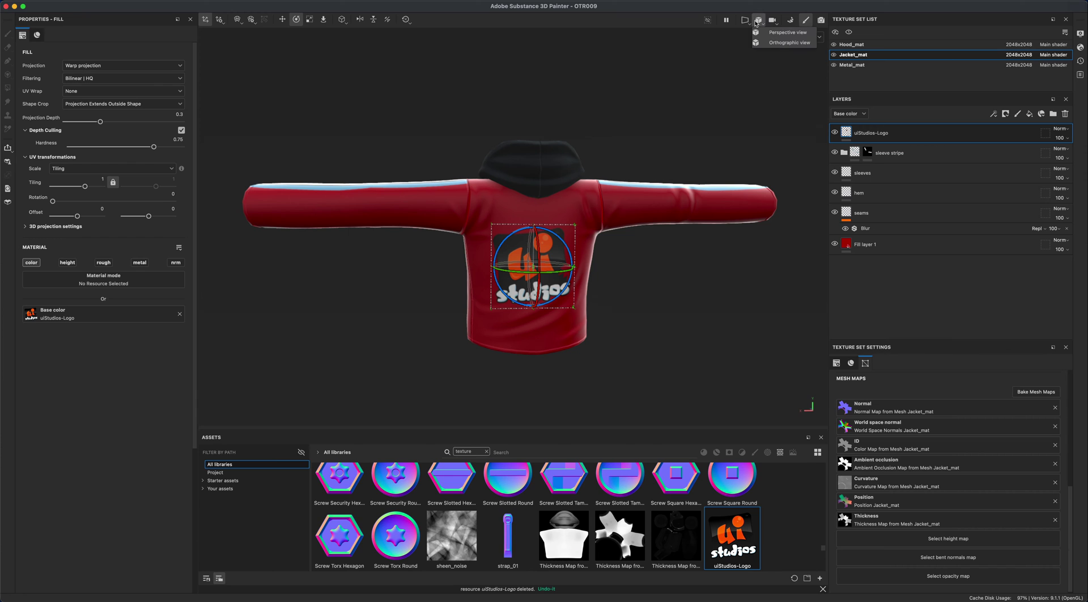
click(777, 42)
alt+drag(728, 285, 707, 404)
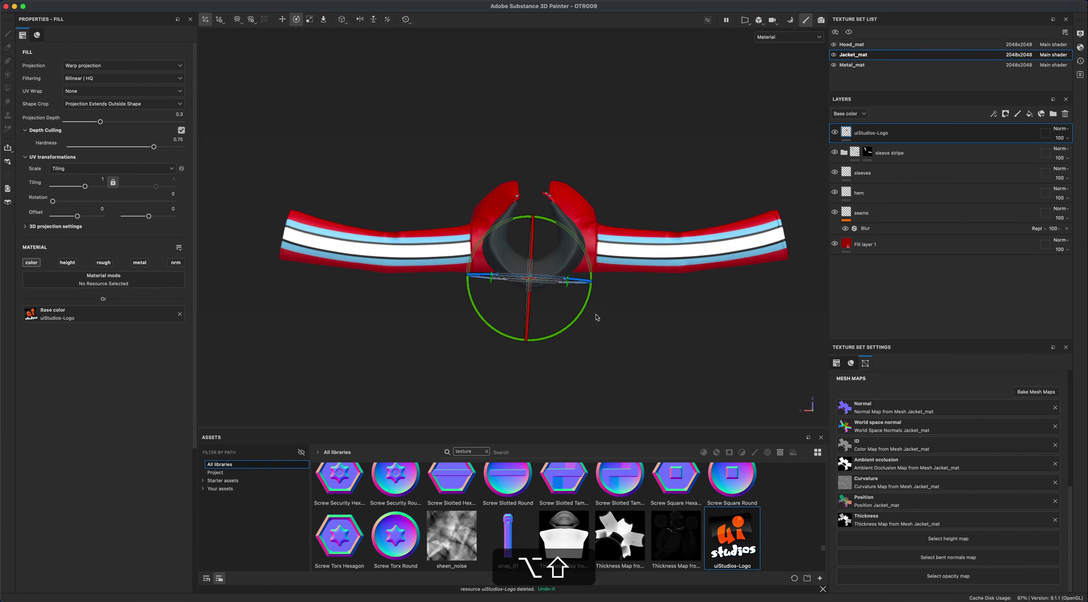
drag(563, 315, 535, 308)
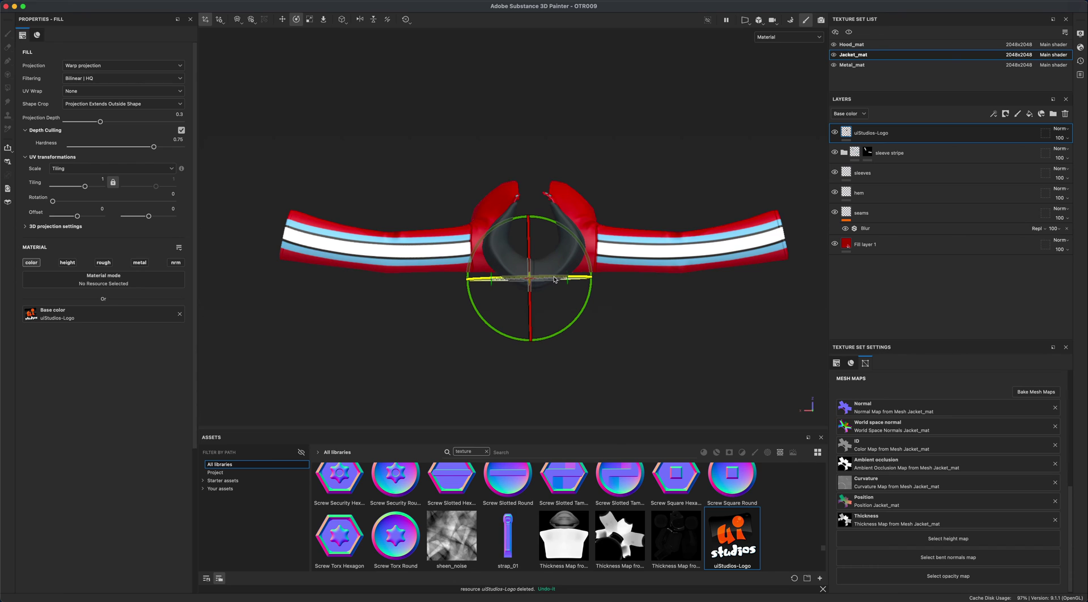
drag(586, 308, 588, 309)
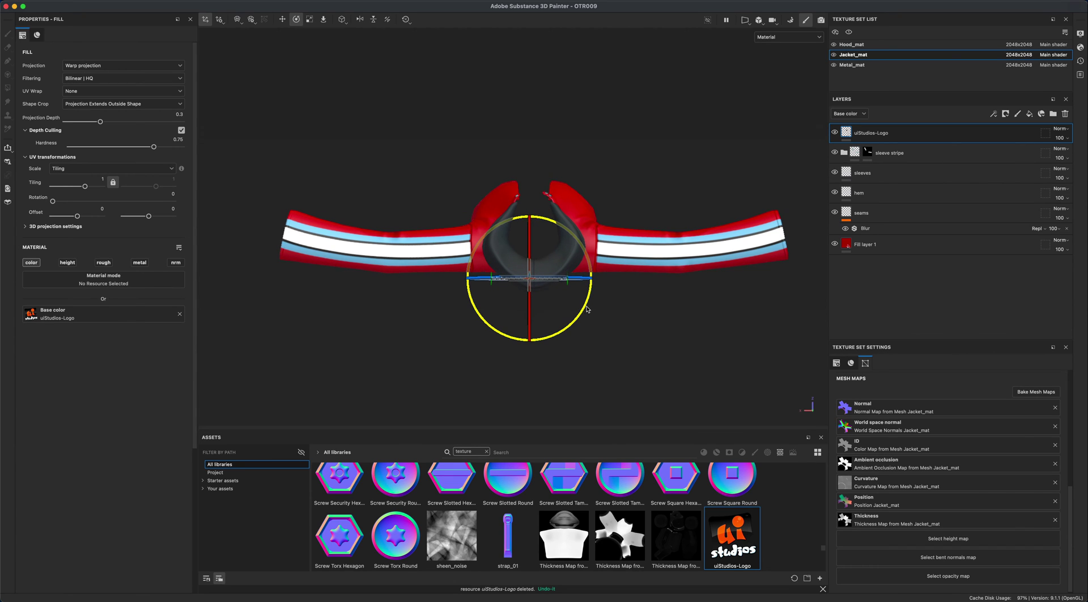
click(281, 19)
drag(558, 302, 558, 328)
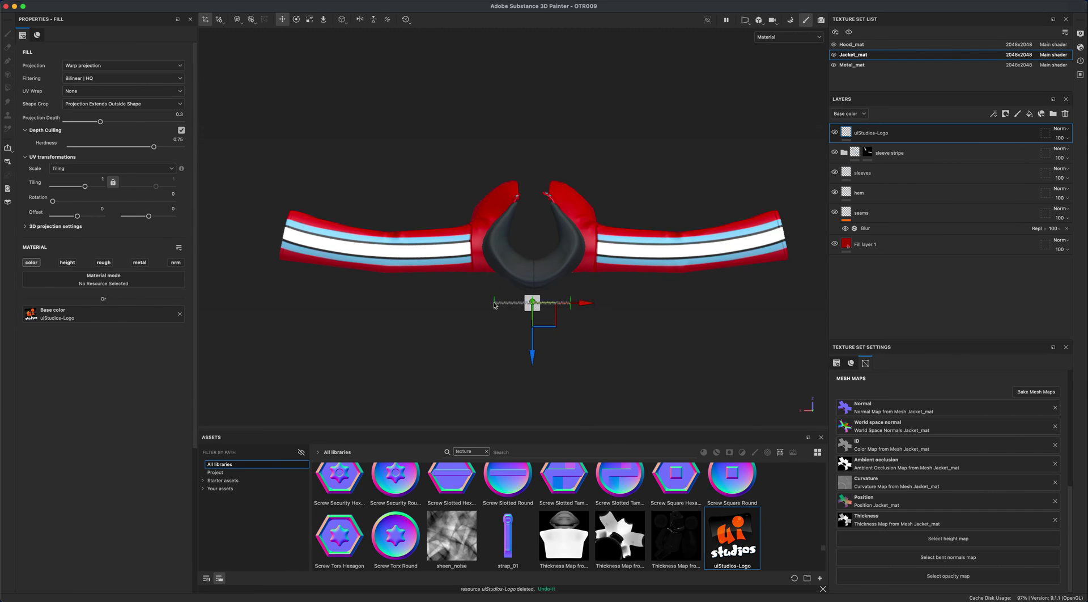
- Raise Projection Depth to 1 and tune Depth Culling Hardness so the logo projects fully
alt+shift+drag(652, 351, 656, 178)
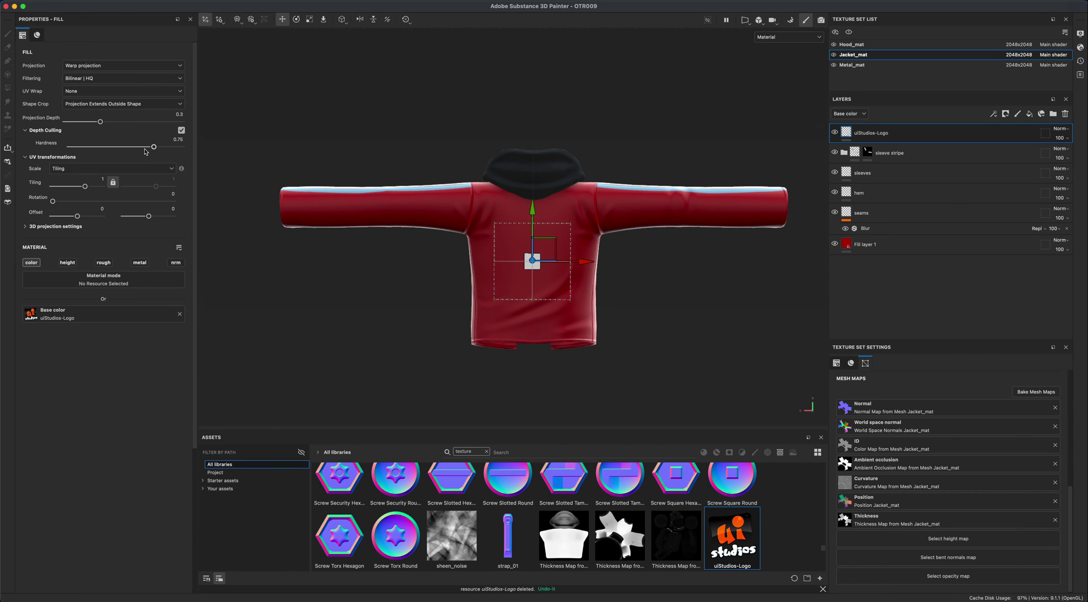
drag(153, 148, 189, 148)
drag(102, 125, 191, 127)
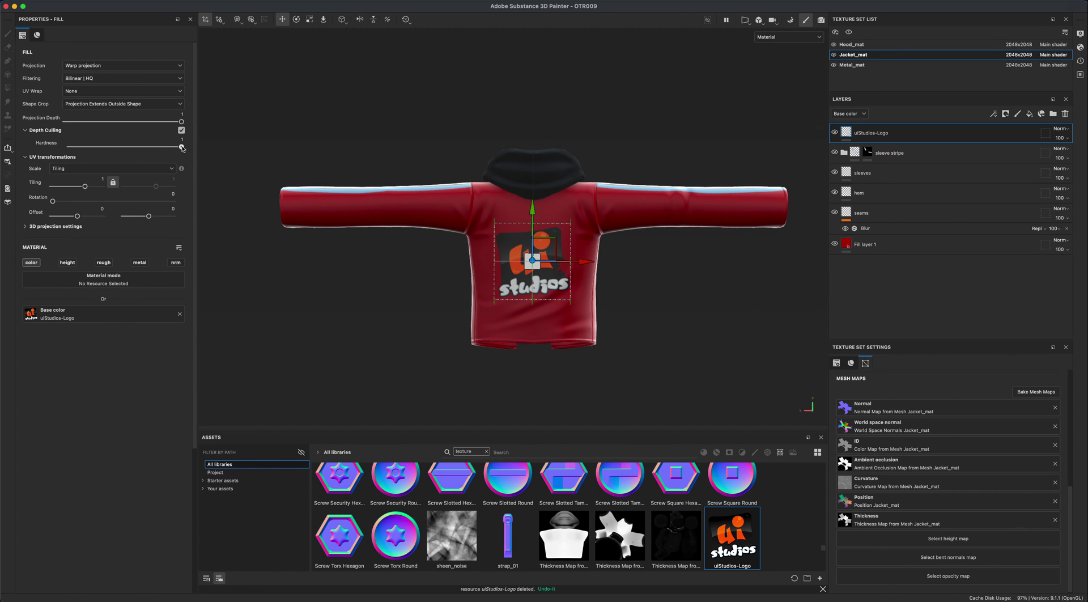
mouse_move(182, 148)
mouse_down()
mouse_move(87, 147)
mouse_move(196, 140)
mouse_up()
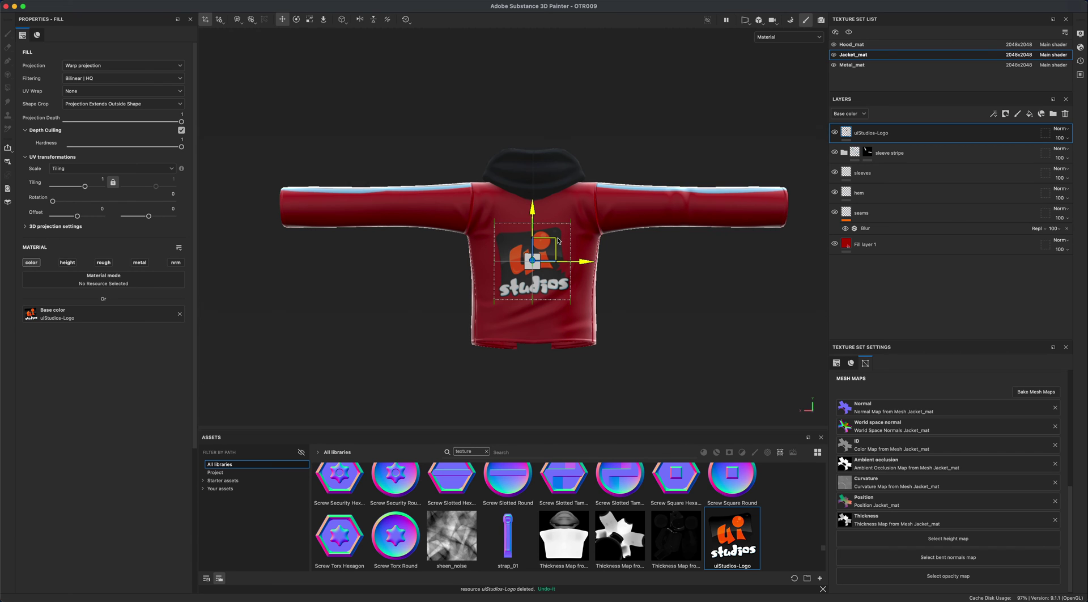
- Undo a stray leftward move, then scale the logo projection up across the jacket's back
drag(559, 244, 541, 240)
key(super+z)
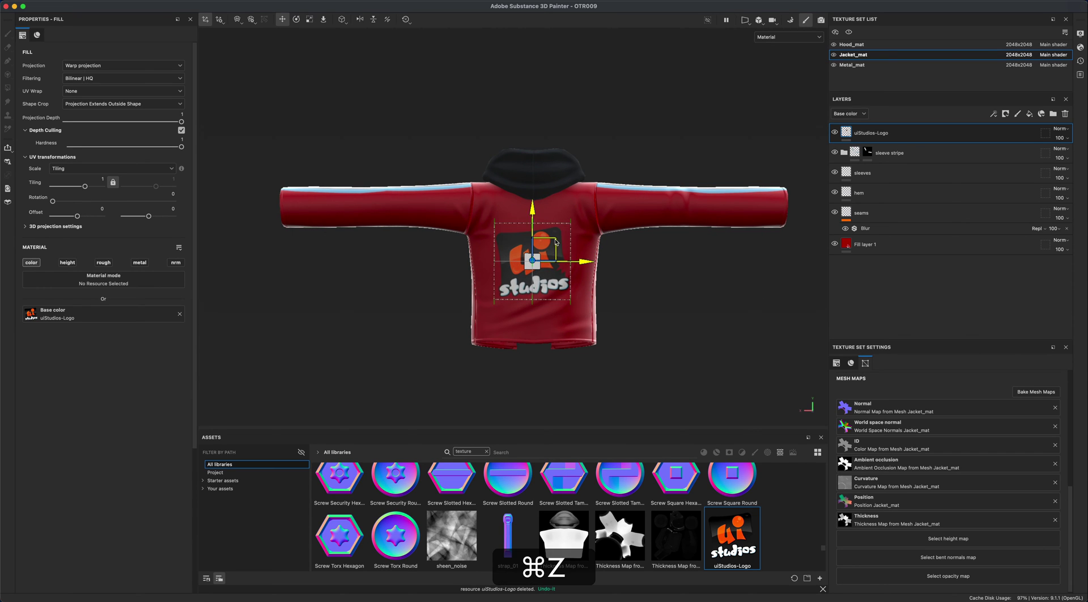
click(310, 20)
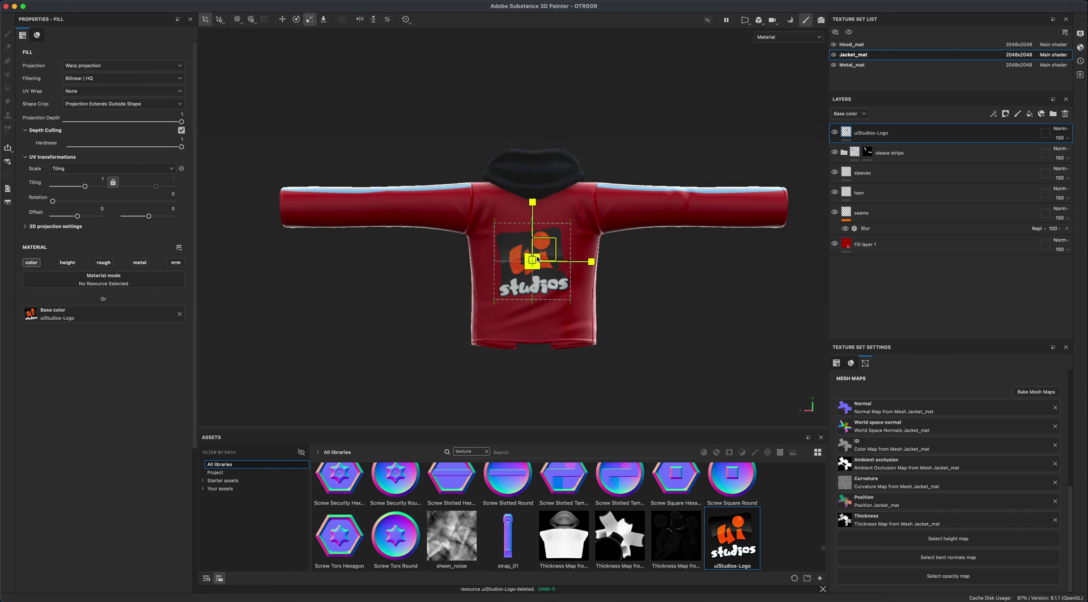
drag(532, 260, 620, 203)
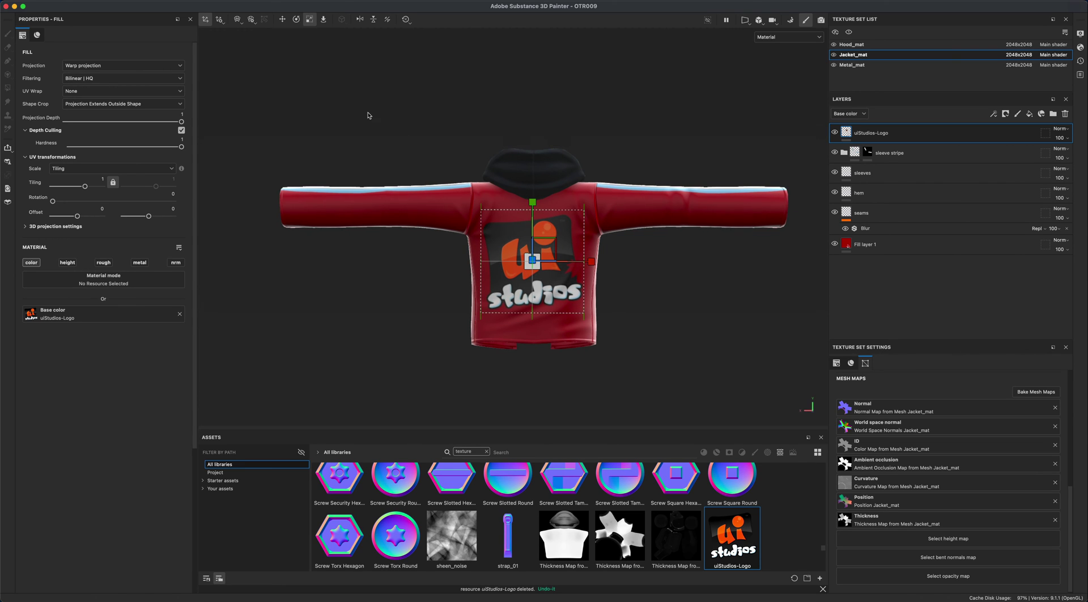
- Nudge the logo slightly right and set the warp frame to Edit vertices
click(280, 20)
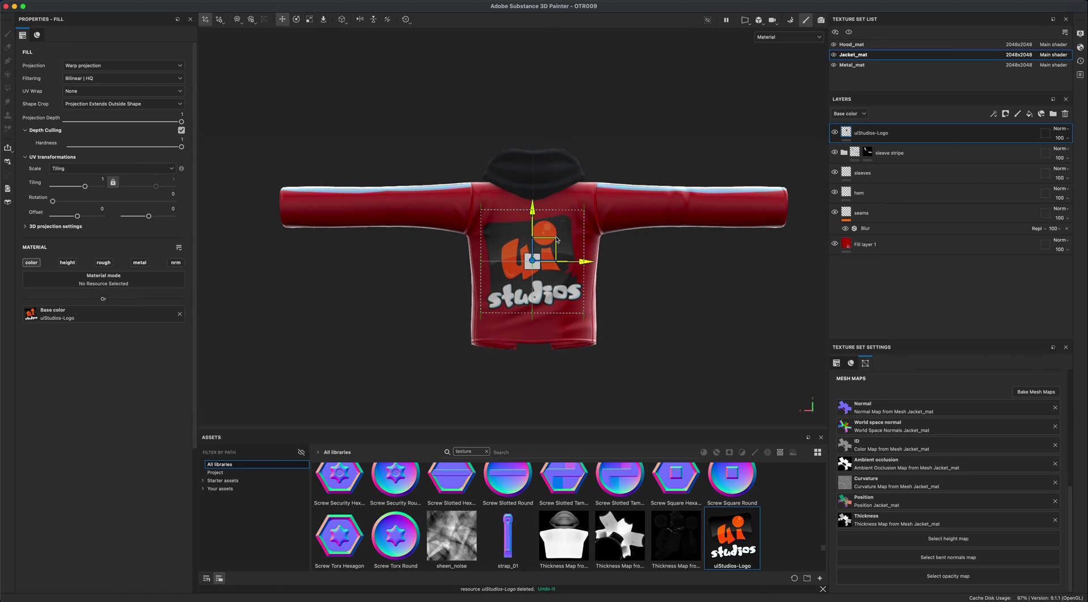
drag(557, 243, 559, 243)
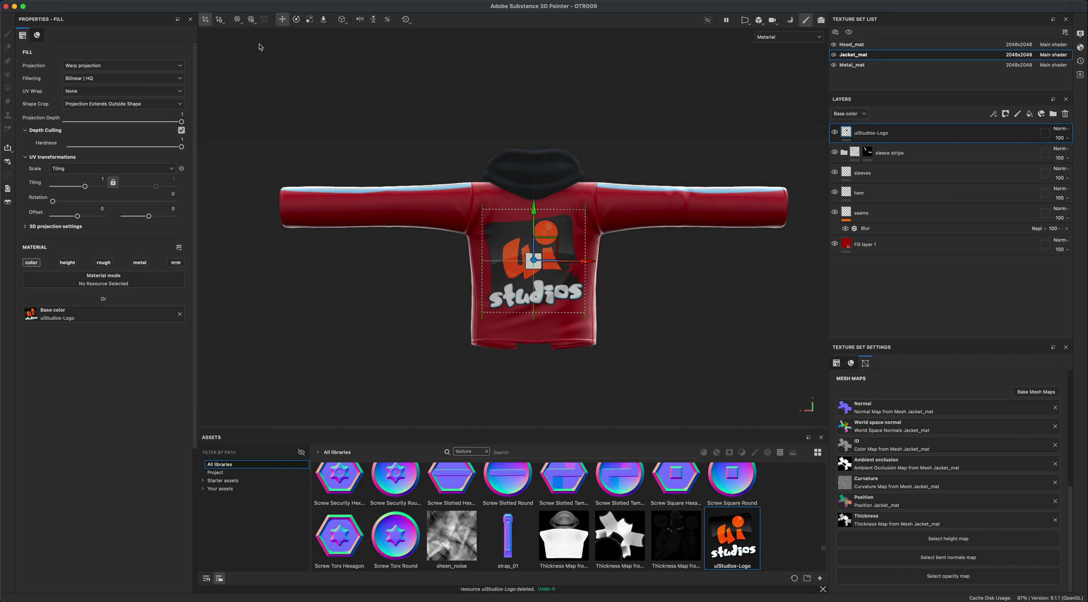
click(238, 22)
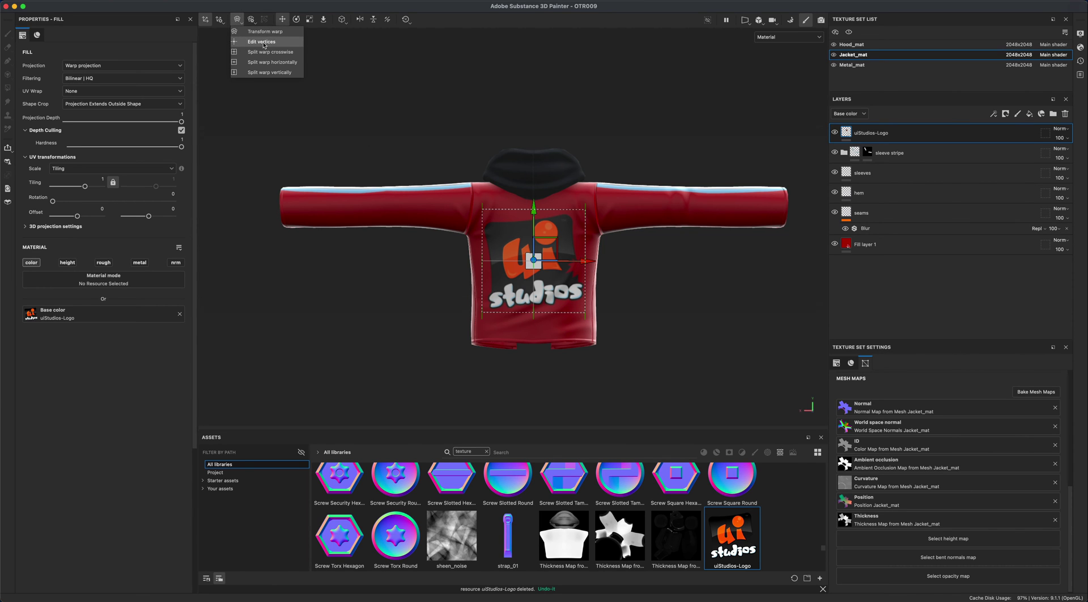
click(276, 42)
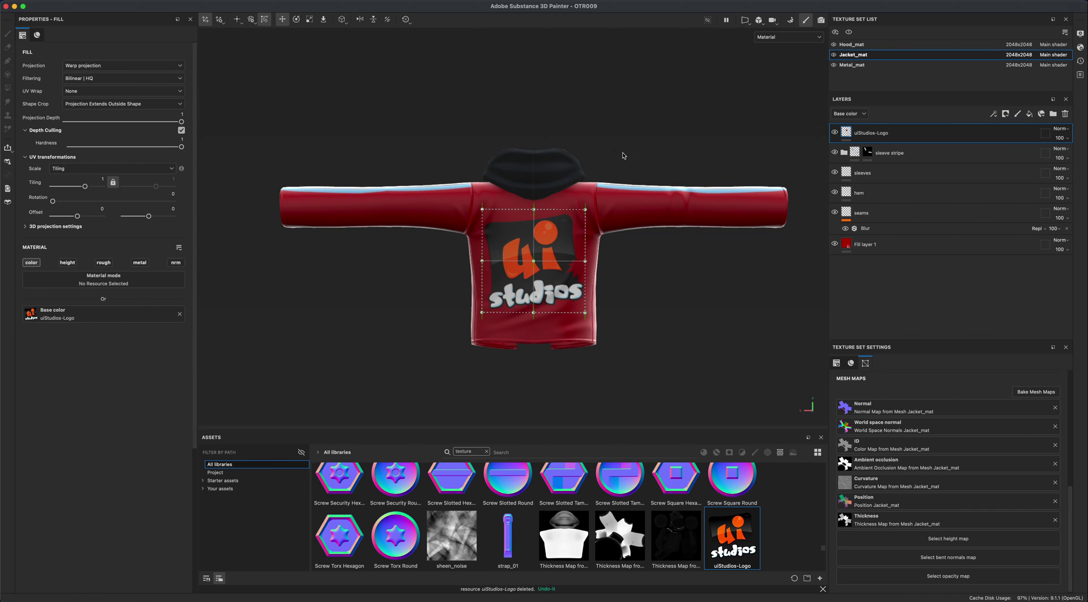
- Try stretching the warp frame's top-right corner outward, then undo it
click(585, 209)
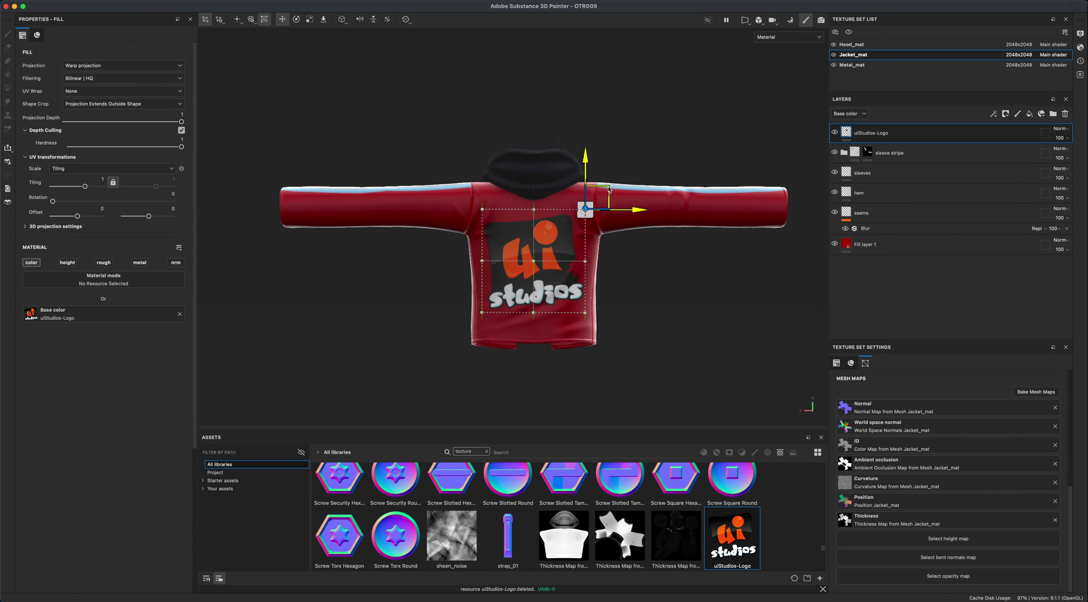
drag(612, 187, 609, 151)
key(super+z)
mouse_move(415, 122)
alt+mouse_down()
mouse_move(430, 112)
mouse_move(417, 121)
alt+mouse_up()
- Exit the transform tool, hide the sleeve stripe folder, and select its row
click(205, 19)
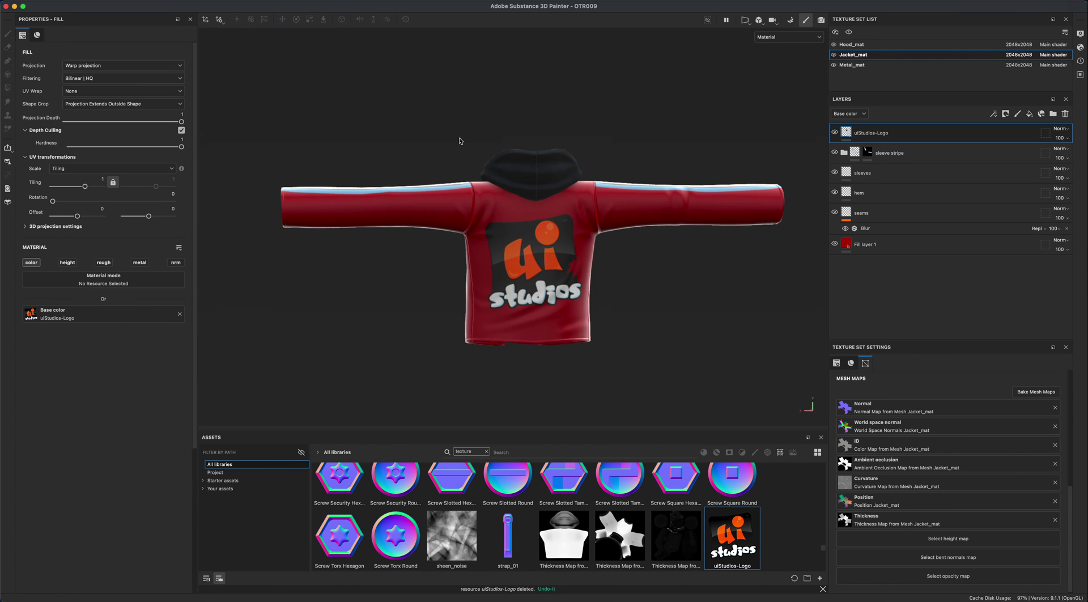
alt+drag(714, 278, 569, 349)
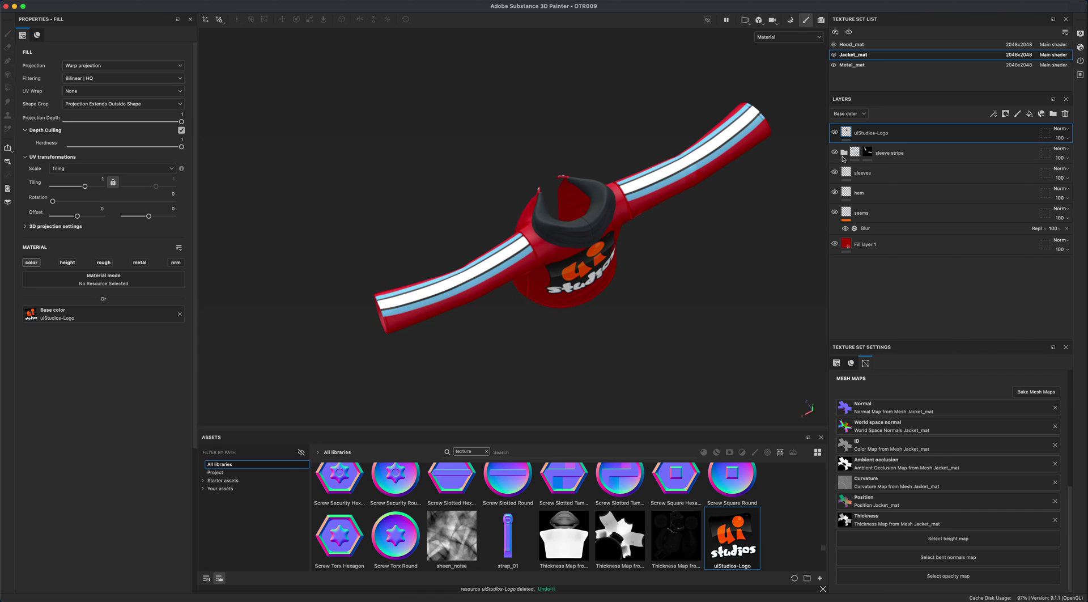
click(835, 152)
click(834, 152)
click(835, 153)
alt+drag(754, 241, 766, 248)
alt+middle_drag(767, 248, 736, 260)
click(962, 158)
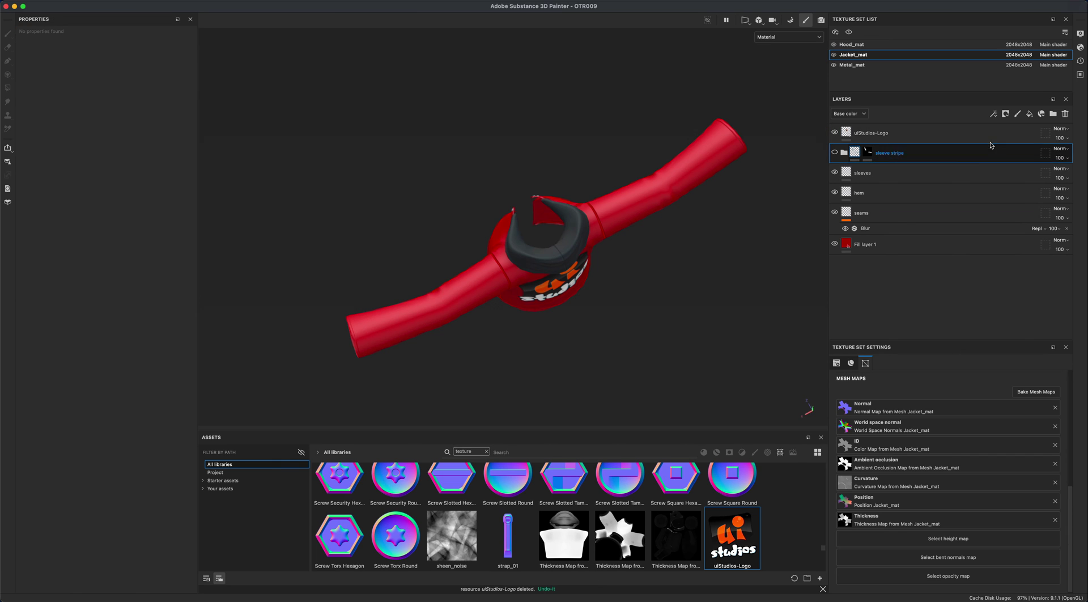
- Add Layer 1 above sleeve stripe with a white (FFFFFF) Paint Along Path brush at size 1.57
click(1017, 114)
alt+drag(646, 334, 658, 342)
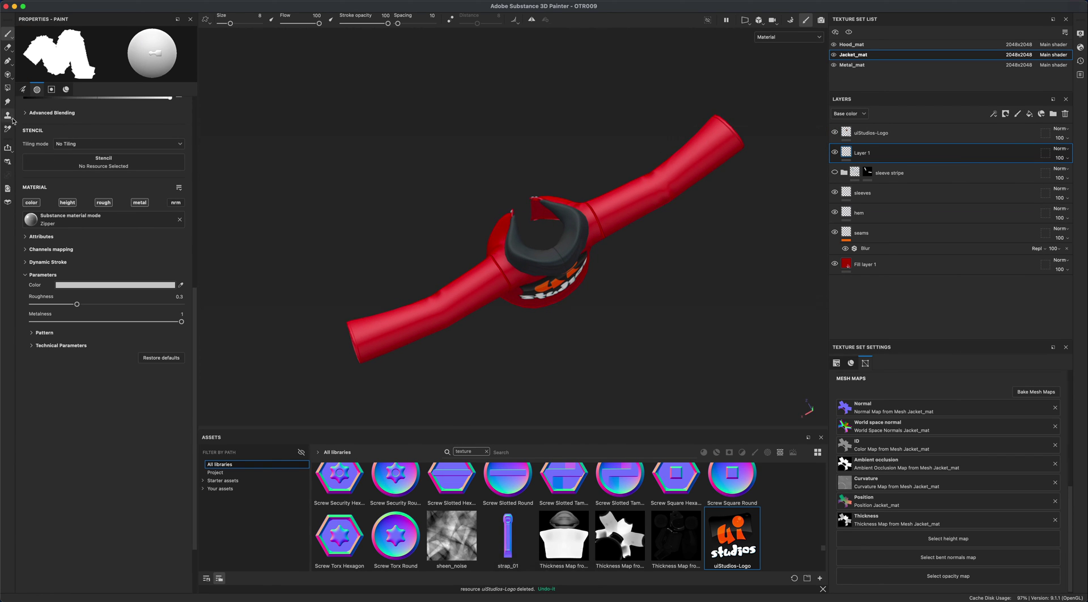
click(8, 63)
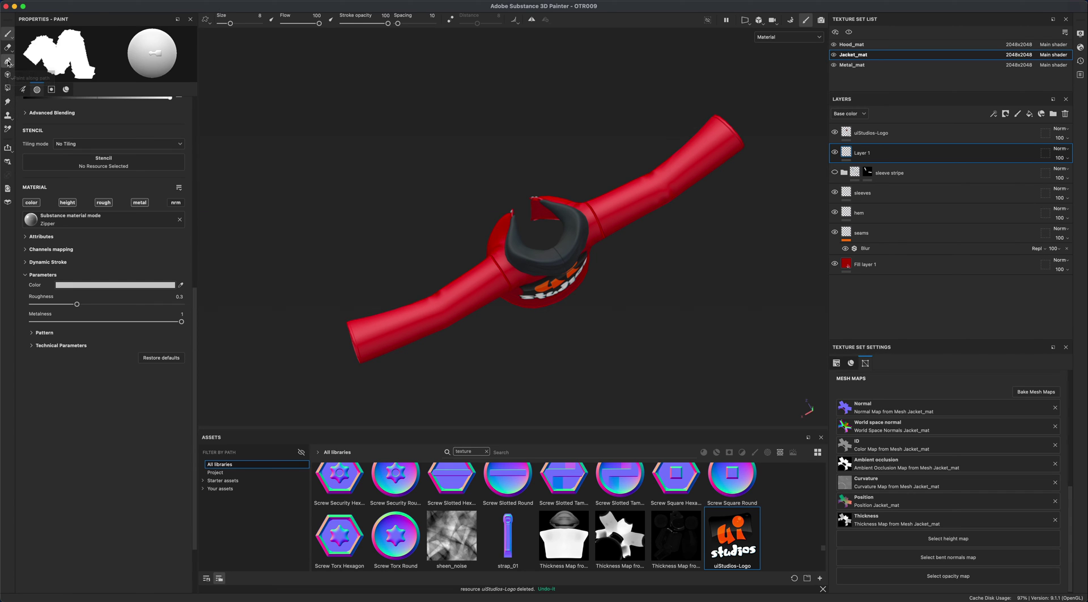
click(159, 281)
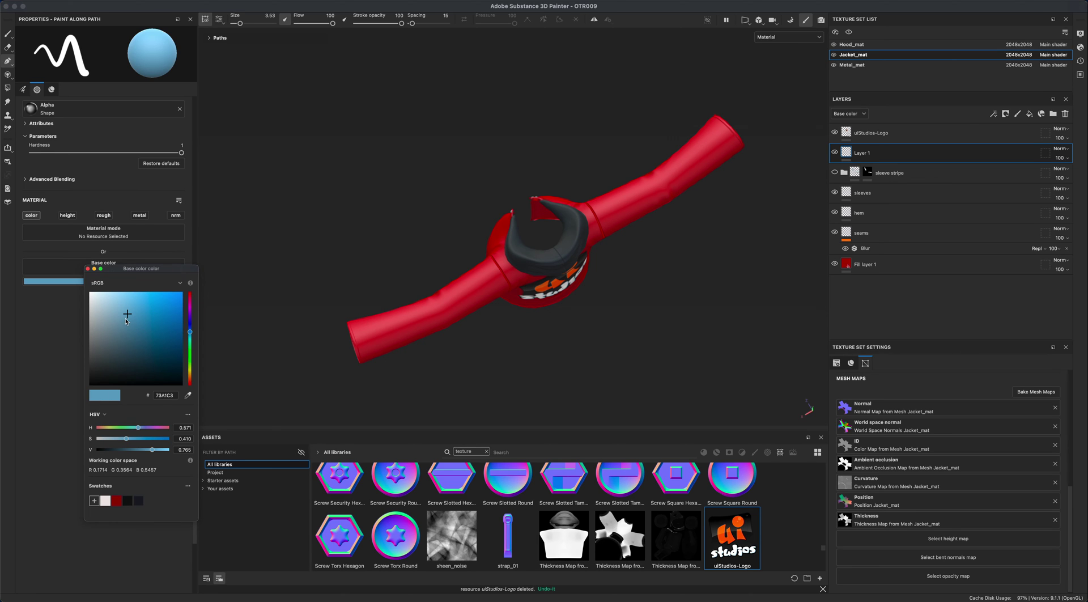
drag(124, 319, 87, 291)
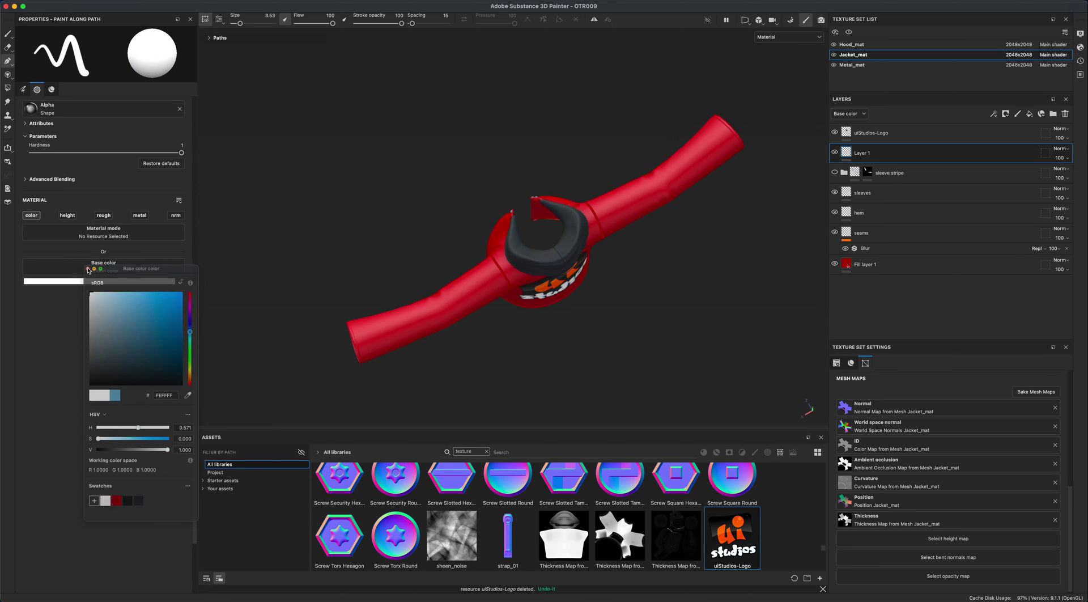
click(87, 269)
drag(239, 24, 237, 24)
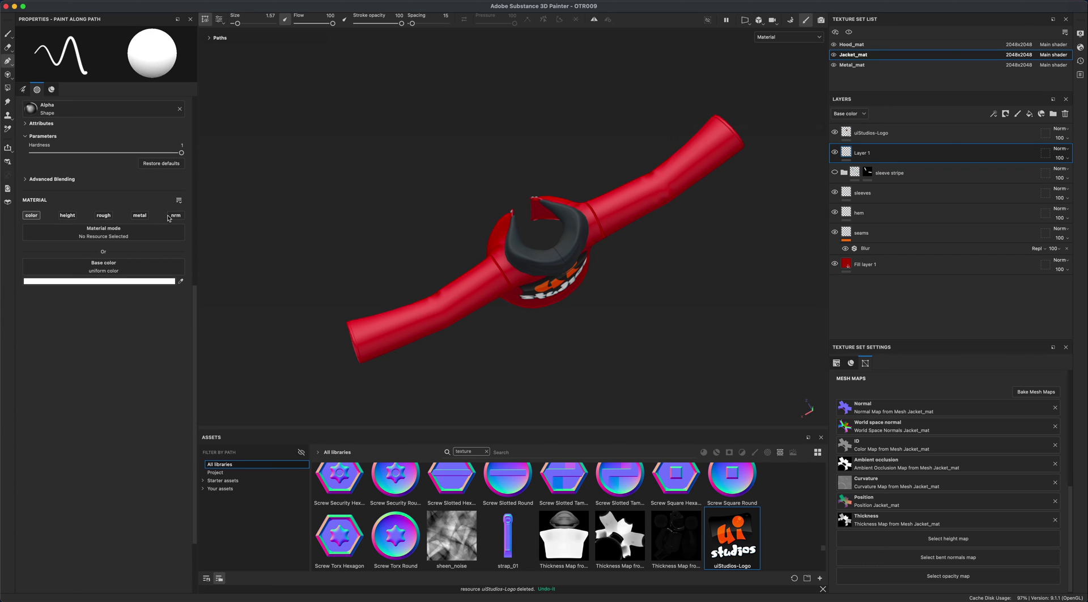
alt+drag(483, 338, 515, 168)
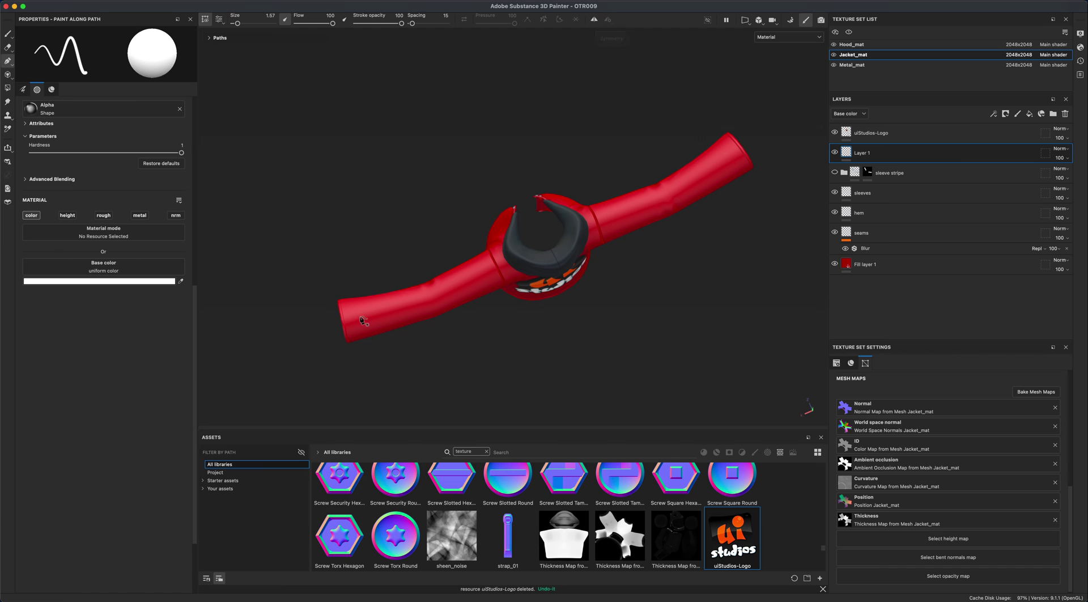
- Turn on symmetry and place path points along the top of the right sleeve toward the cuff
click(594, 19)
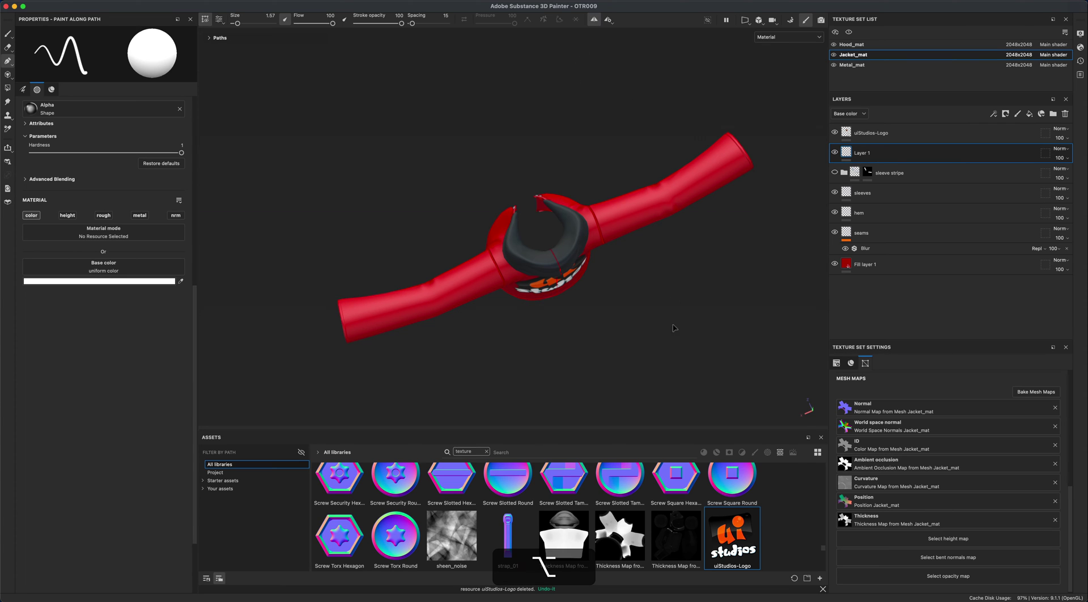
alt+drag(674, 336, 581, 229)
alt+drag(654, 294, 573, 335)
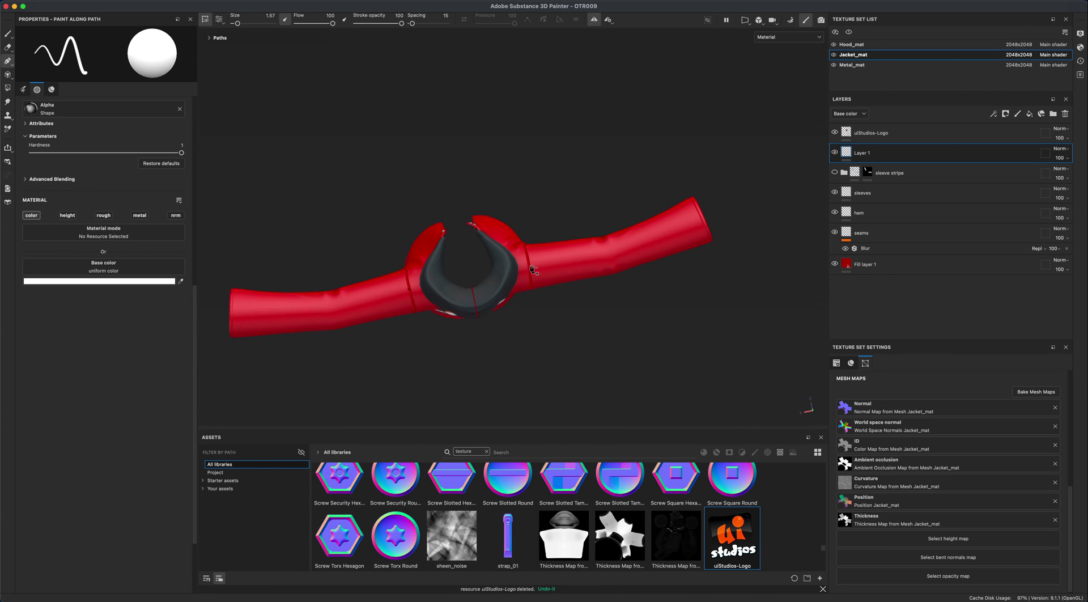
click(525, 265)
click(580, 261)
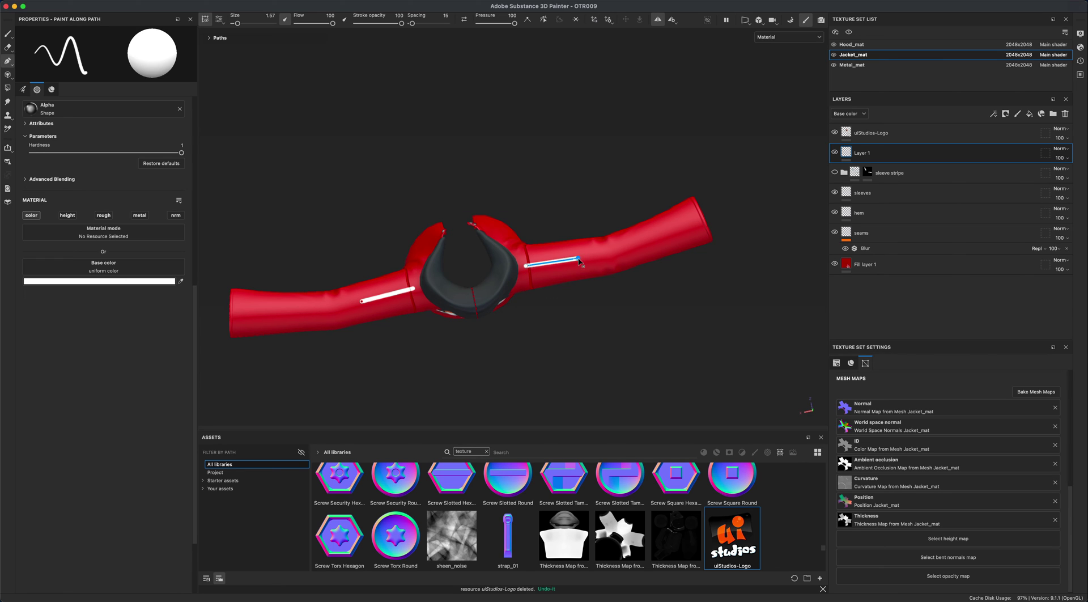
click(635, 250)
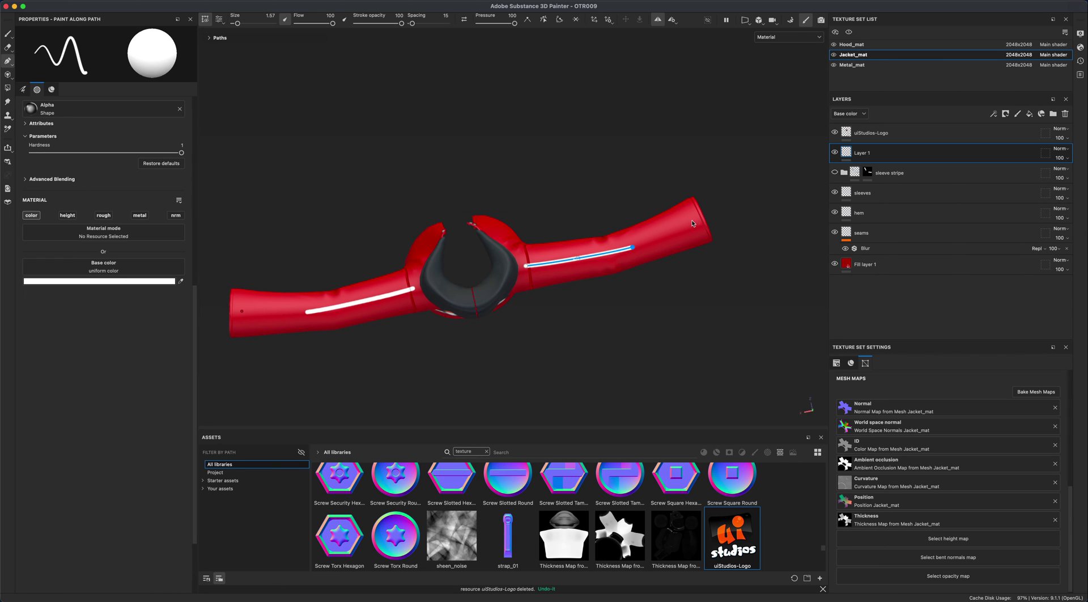
click(694, 223)
- Drag the stripe's end and middle points to refine the mirrored white sleeve line
drag(692, 223, 704, 217)
drag(635, 247, 644, 244)
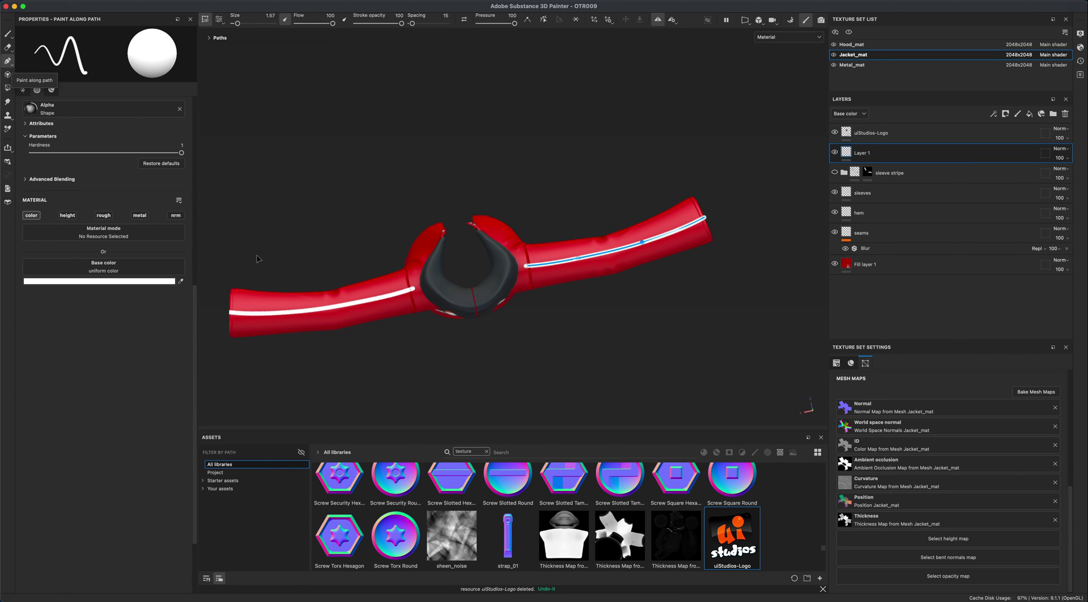
alt+middle_drag(417, 341, 429, 337)
alt+drag(502, 306, 652, 323)
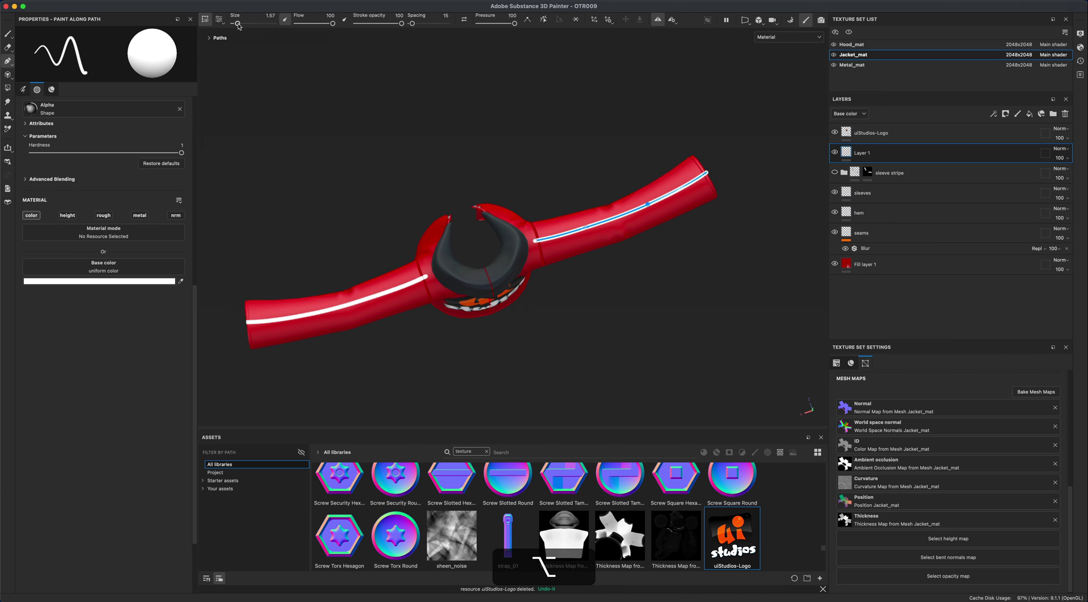
- Raise the path brush size from 1.57 to 5.75, then orbit to inspect both sleeve stripes
drag(237, 24, 242, 24)
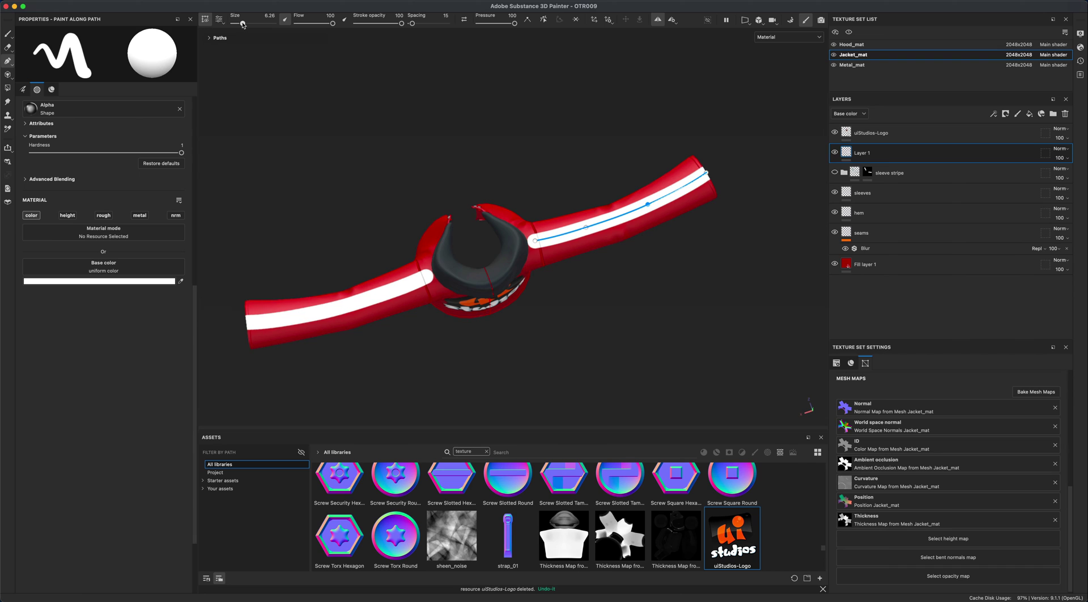
mouse_move(571, 347)
alt+mouse_down()
mouse_move(554, 344)
mouse_move(572, 346)
alt+mouse_up()
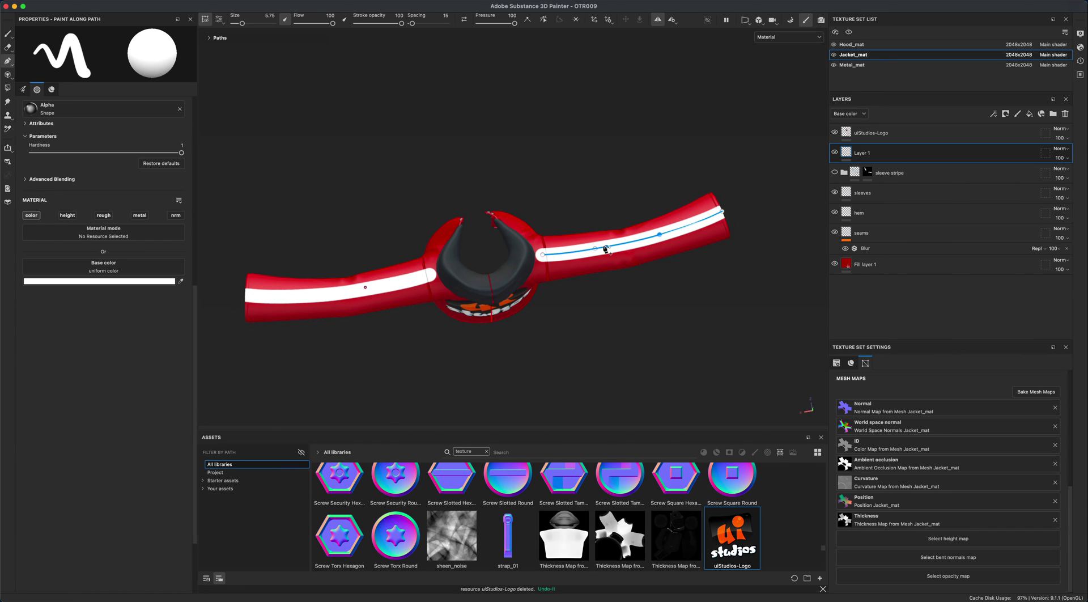
alt+right_drag(565, 291, 609, 336)
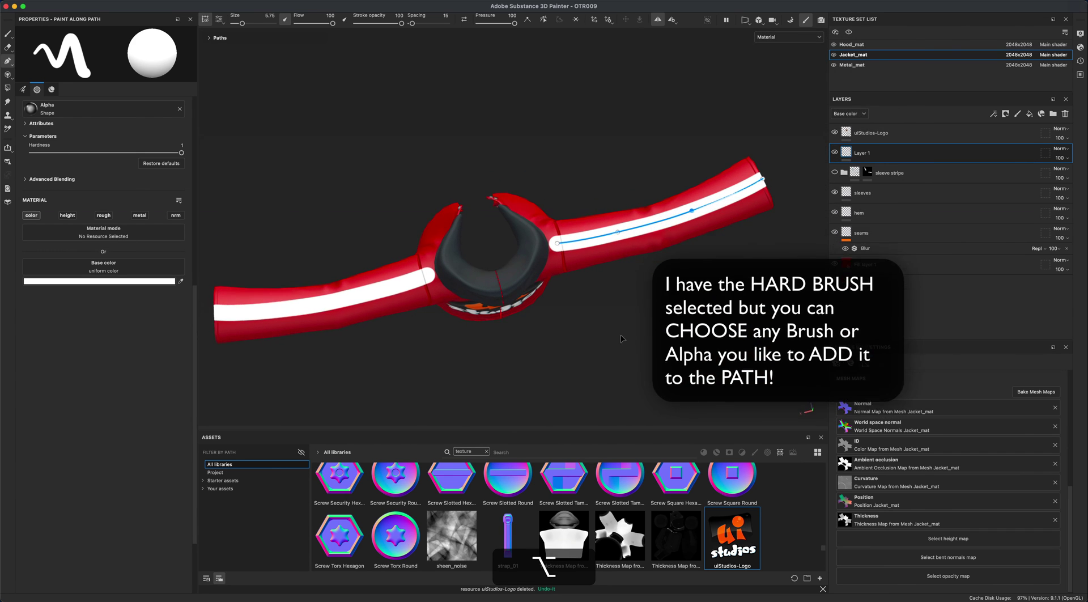
alt+drag(622, 338, 615, 314)
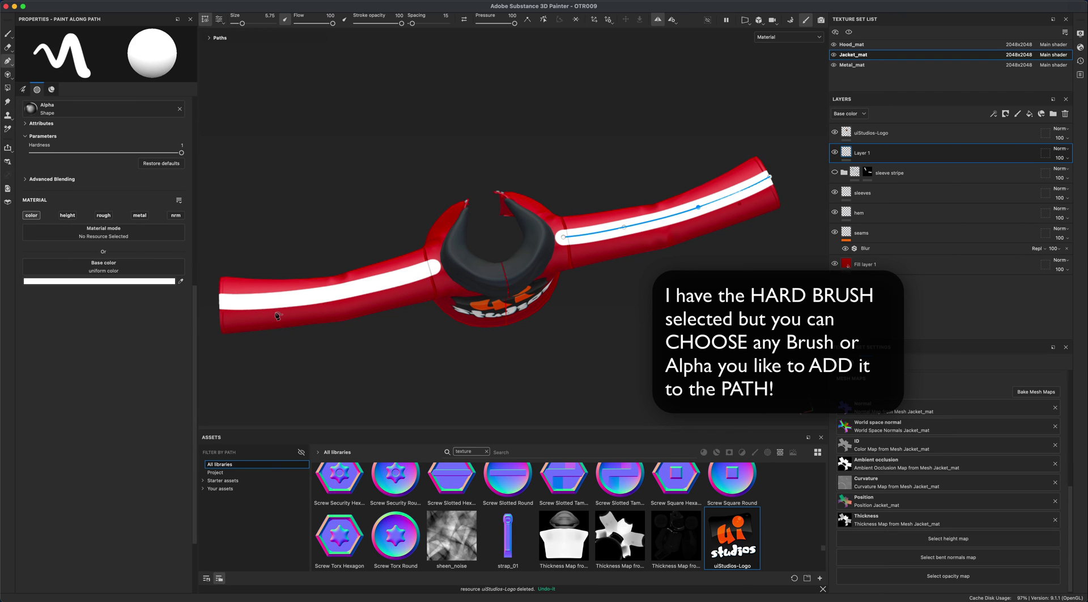
alt+drag(347, 289, 427, 288)
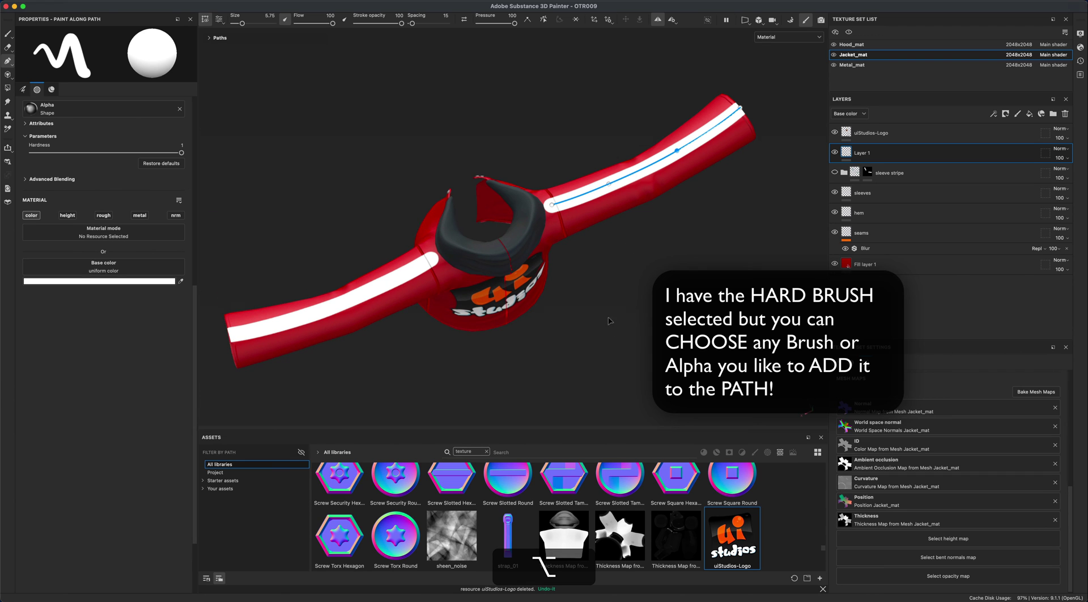
alt+drag(272, 332, 653, 314)
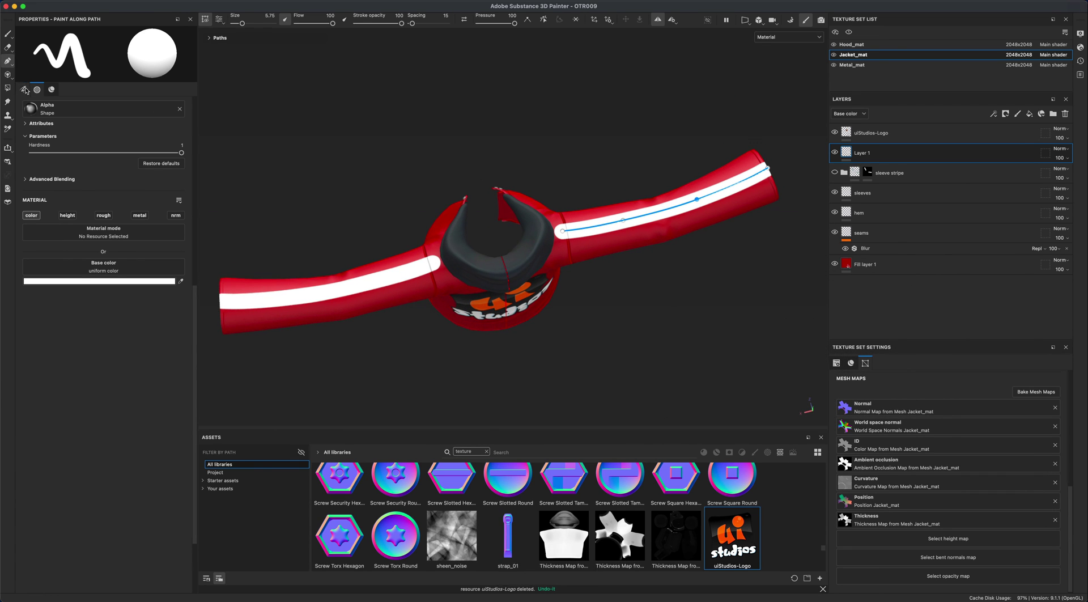
alt+drag(794, 258, 746, 270)
- Rename Layer 1 to 'white stripe'
double_click(862, 153)
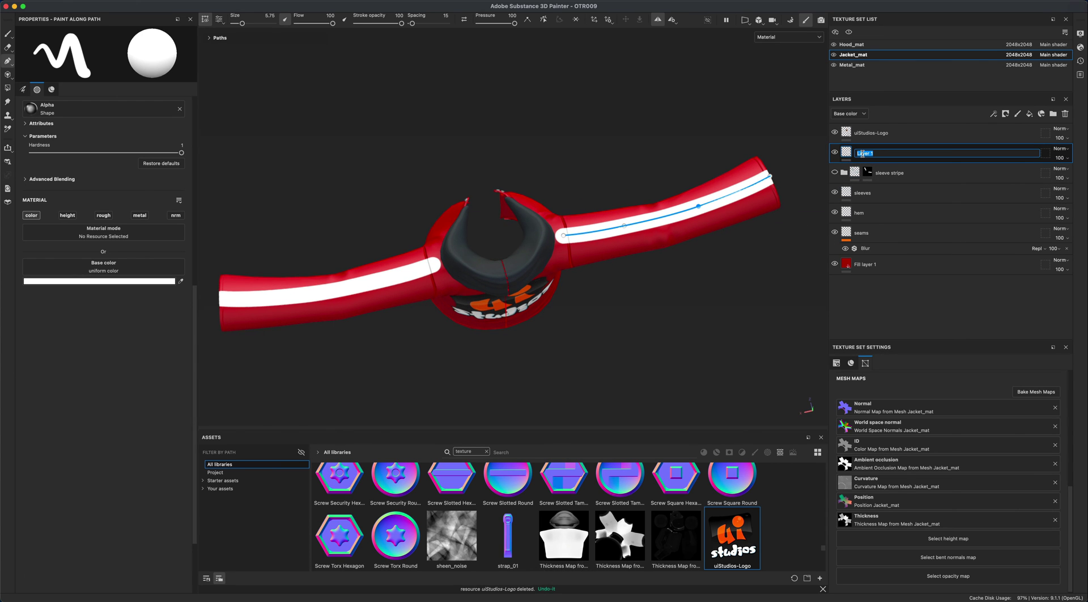
text(white stripe)
key(Return)
- Duplicate the white stripe layer, move the copy below it, and name it 'black stripes'
right_click(864, 157)
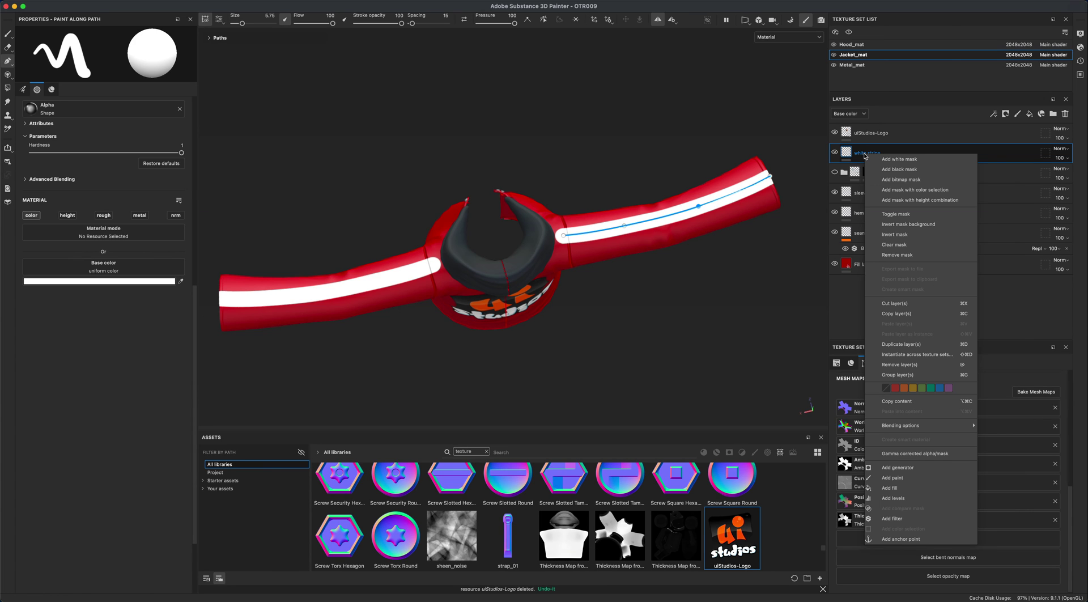
click(906, 344)
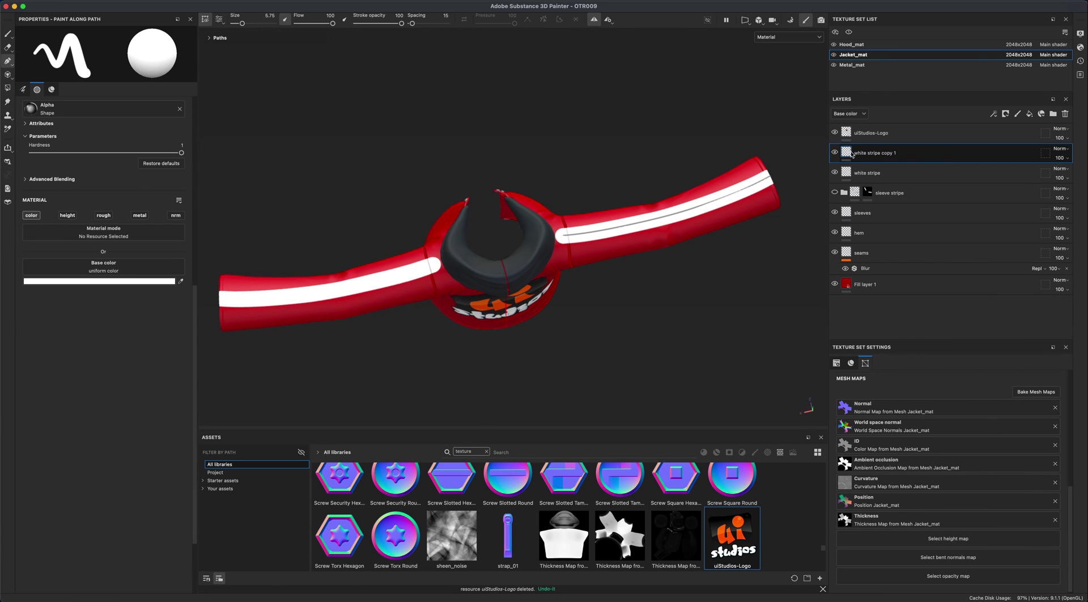
drag(847, 155, 867, 174)
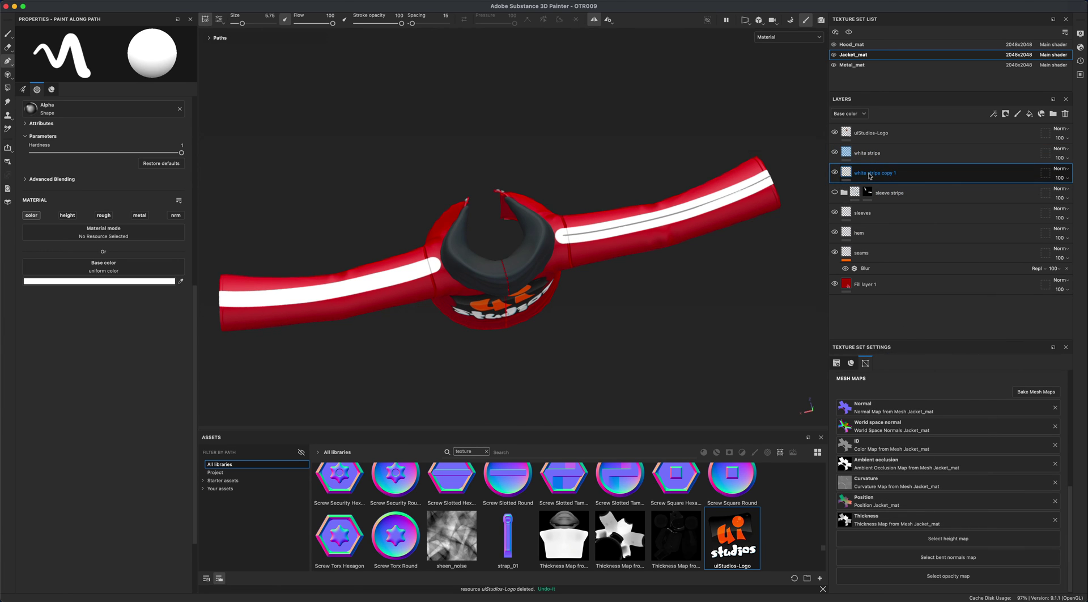
double_click(869, 174)
text(bla)
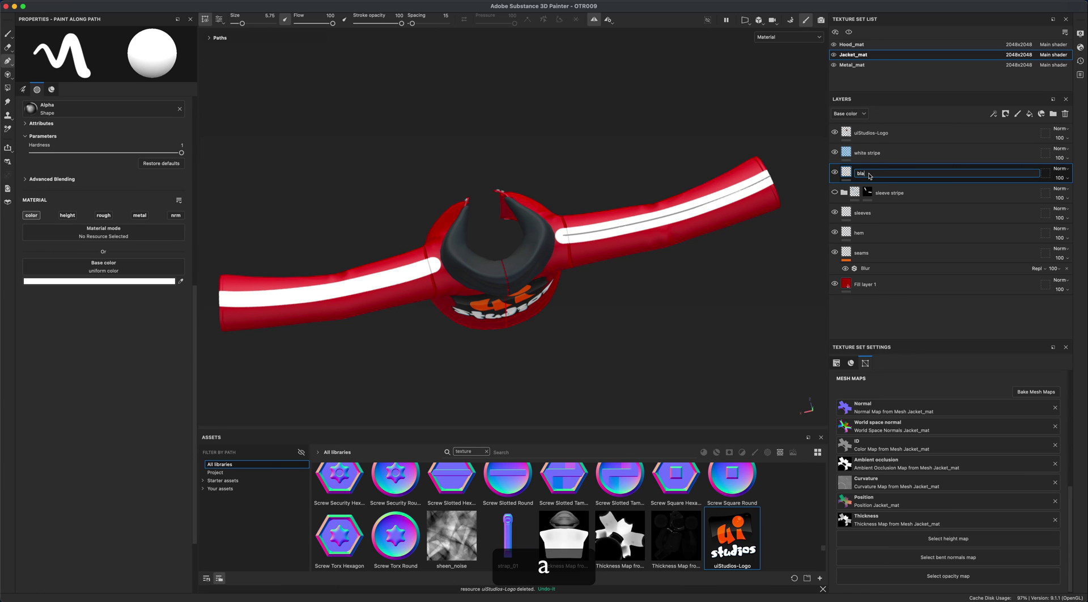
text(ck stripe)
text(s)
key(Return)
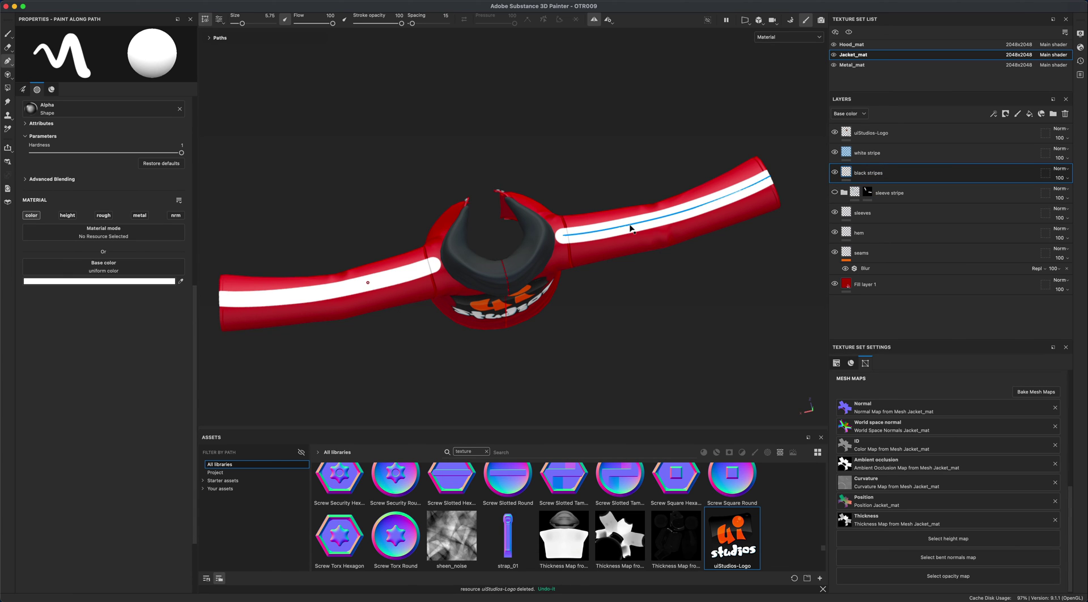
- Set the black stripes path to base colour 000000 at size 10.44 and commit it
click(630, 227)
drag(242, 24, 244, 24)
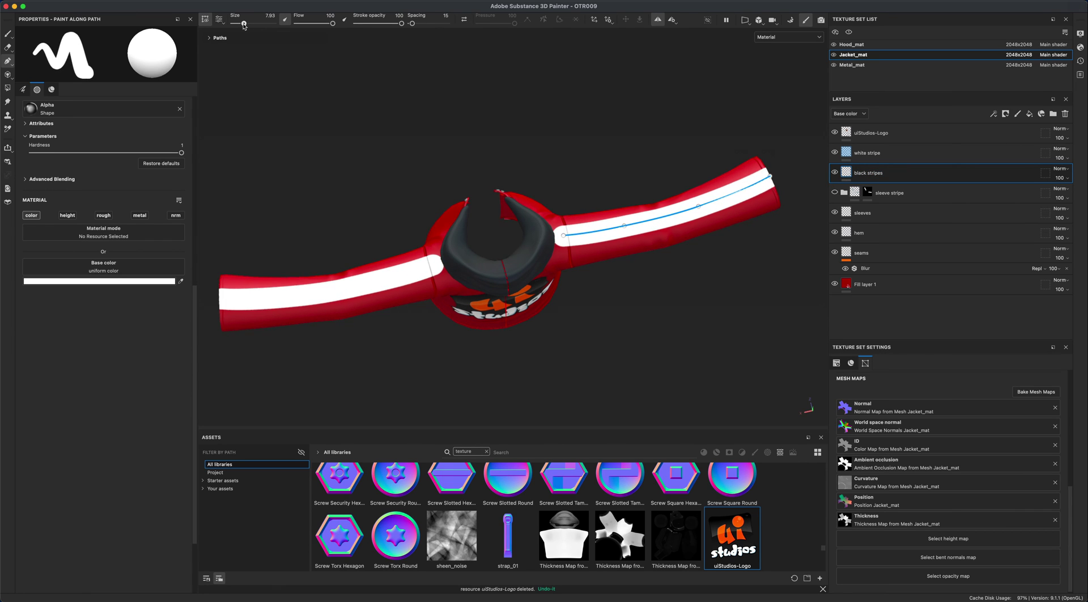
click(135, 282)
drag(118, 366, 81, 398)
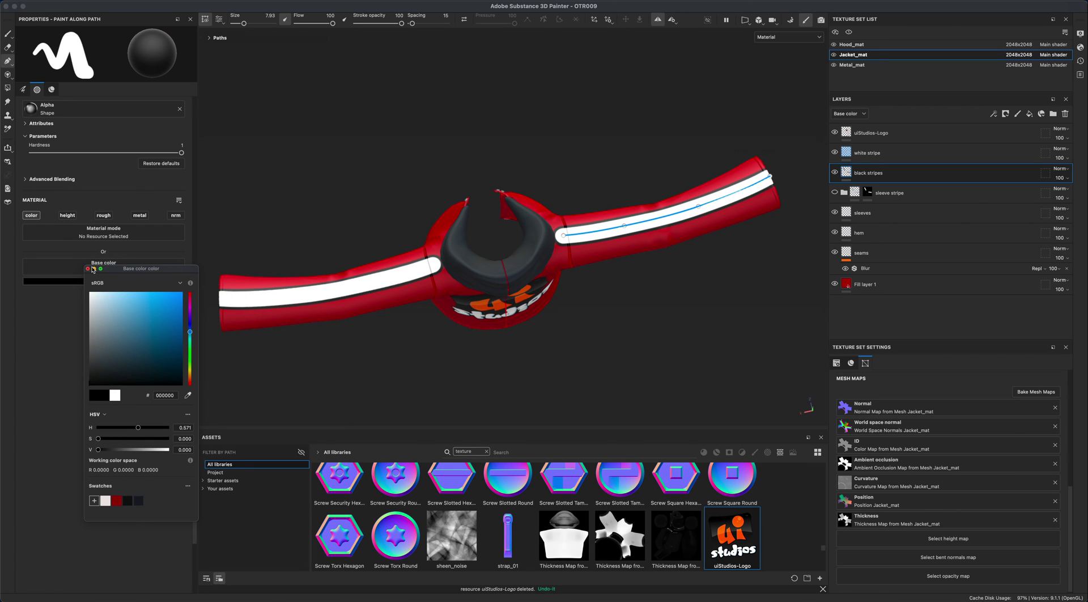
click(89, 269)
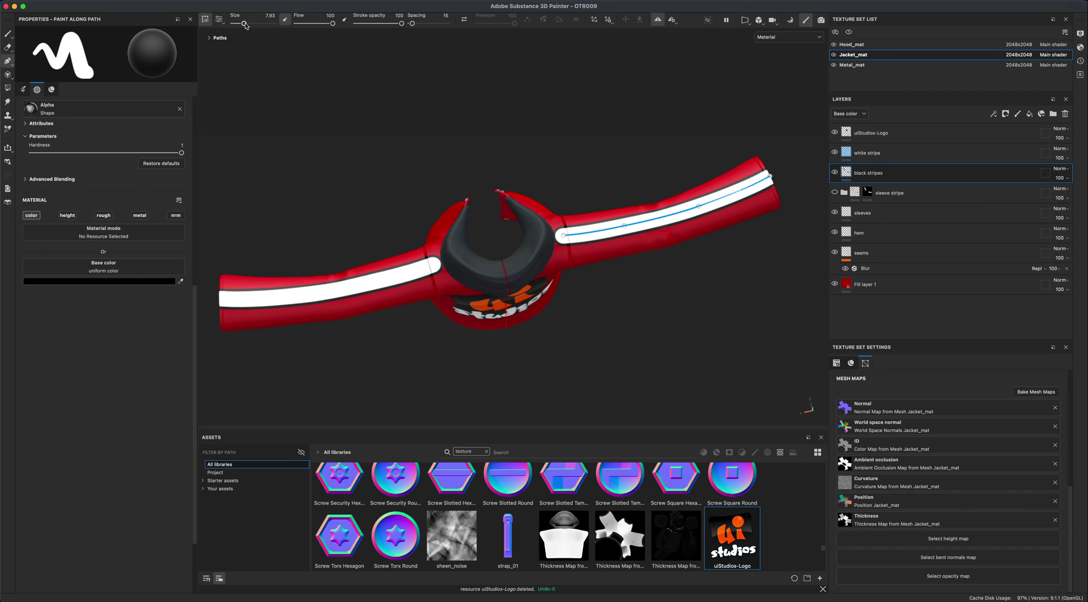
drag(244, 25, 246, 24)
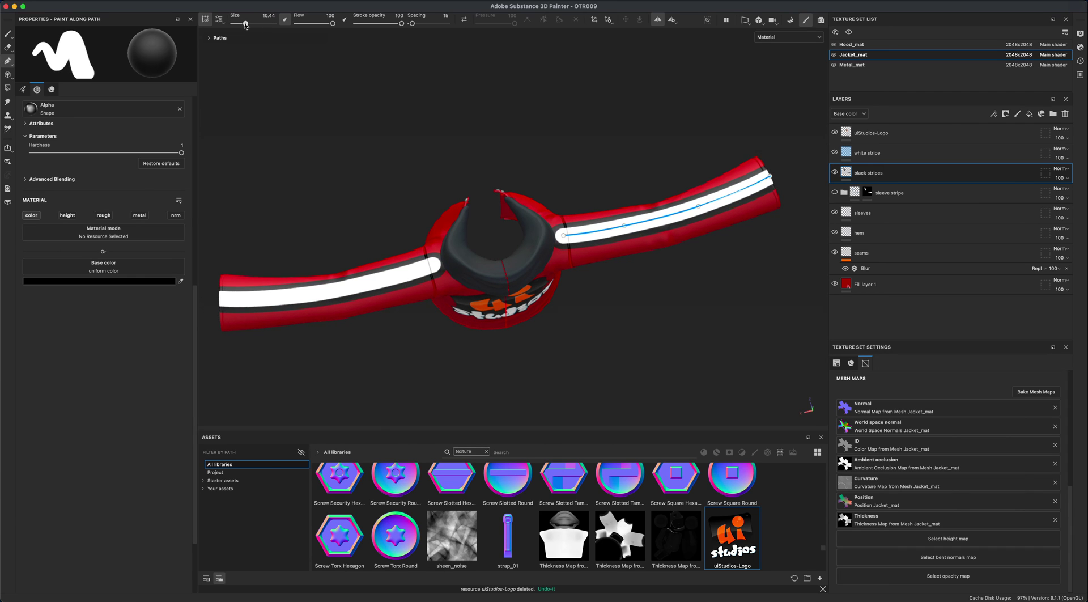
alt+drag(631, 278, 680, 322)
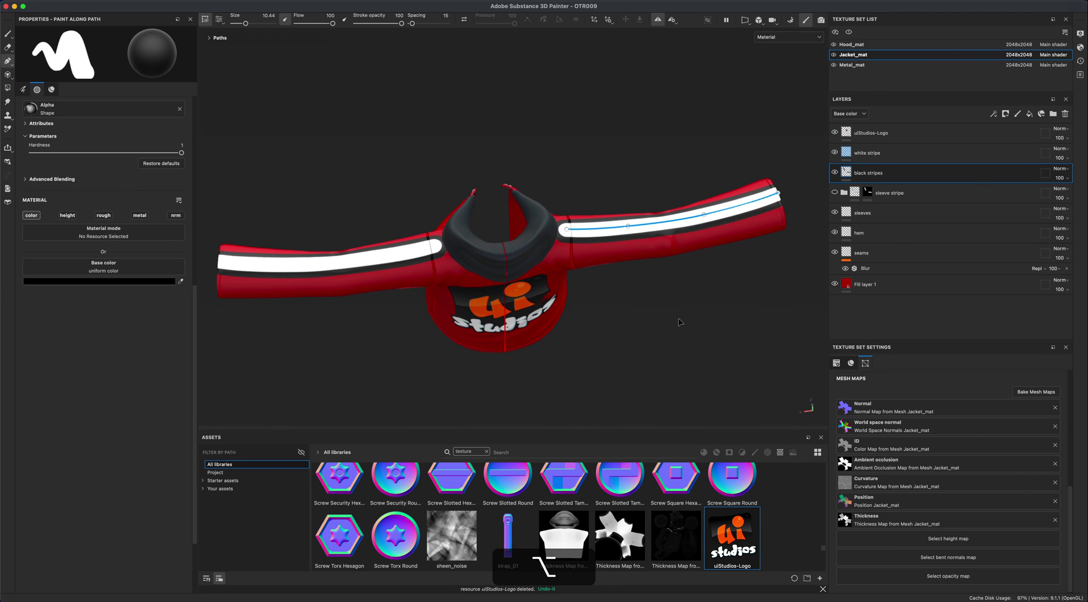
key(Return)
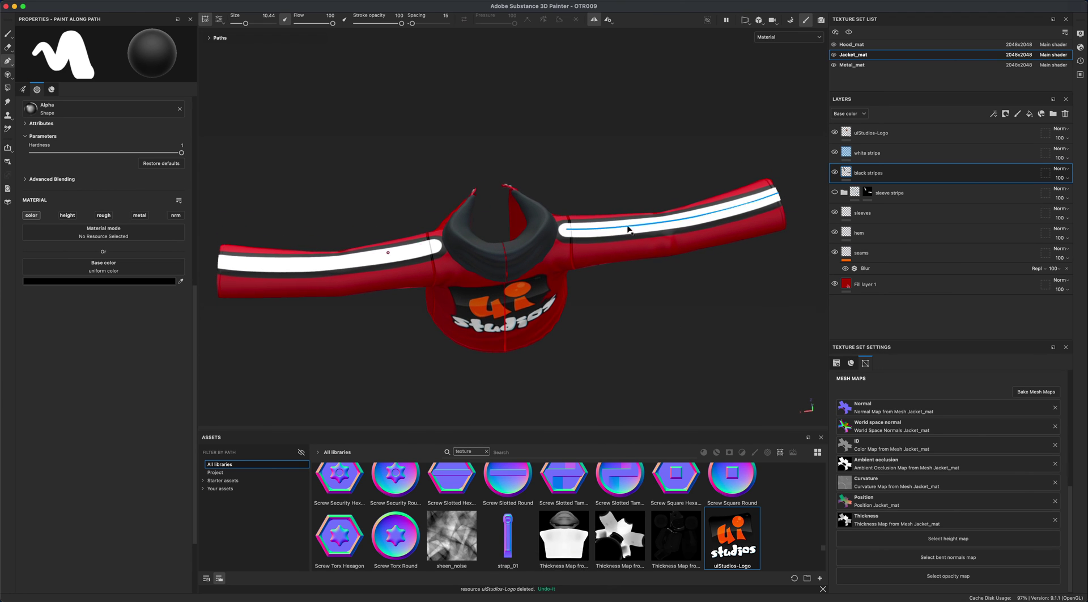
alt+drag(658, 318, 512, 205)
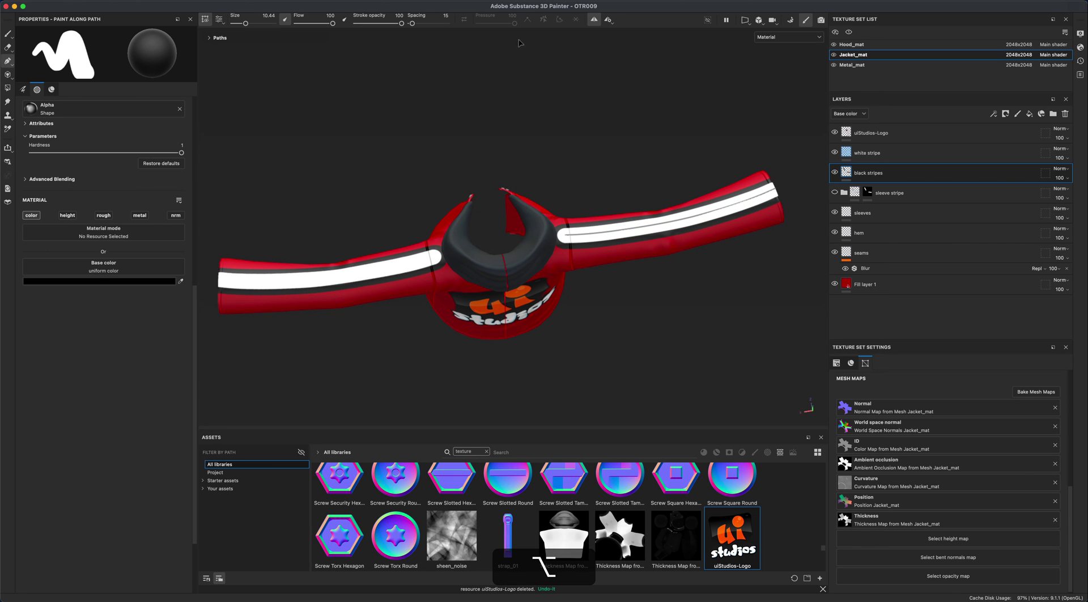
- Create a new layer folder named 'stripes'
alt+drag(724, 311, 670, 292)
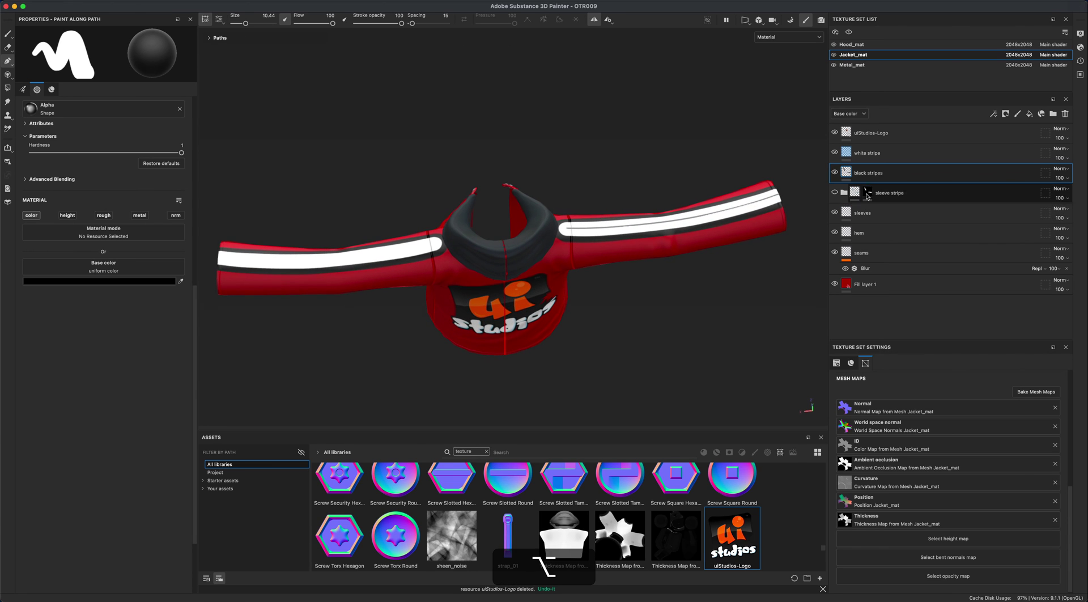
click(913, 153)
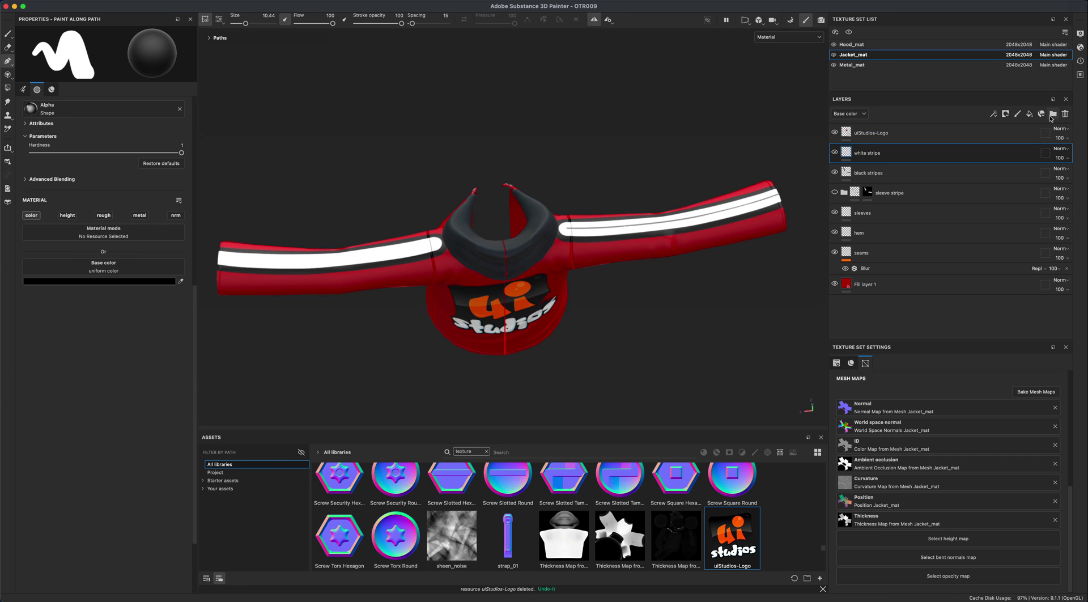
click(1053, 114)
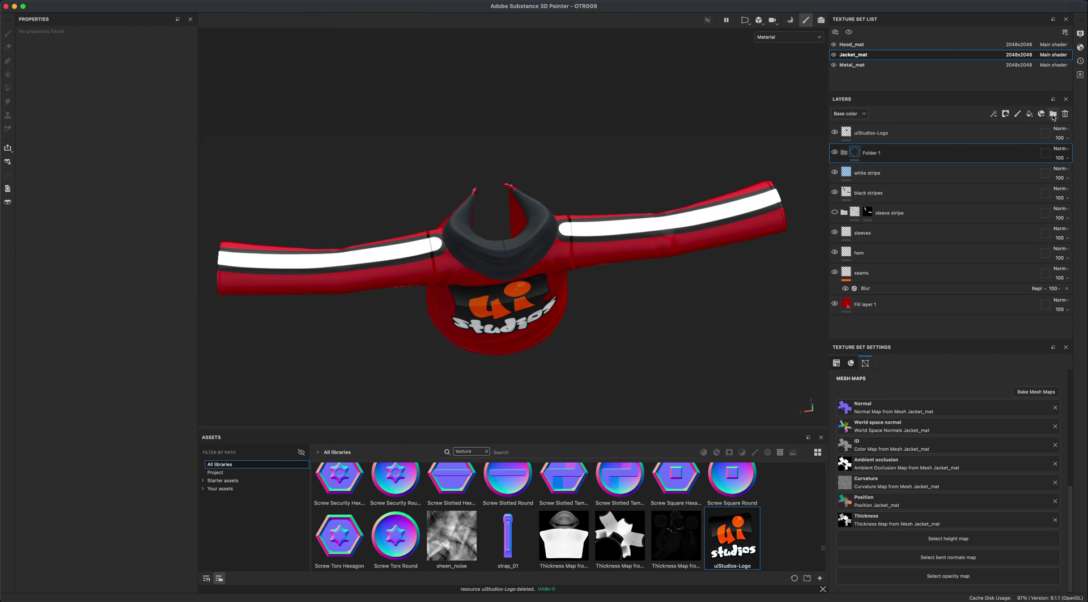
double_click(871, 153)
text(stripes)
key(Return)
- Move the white stripe and black stripes layers into the stripes folder, then collapse it
click(891, 172)
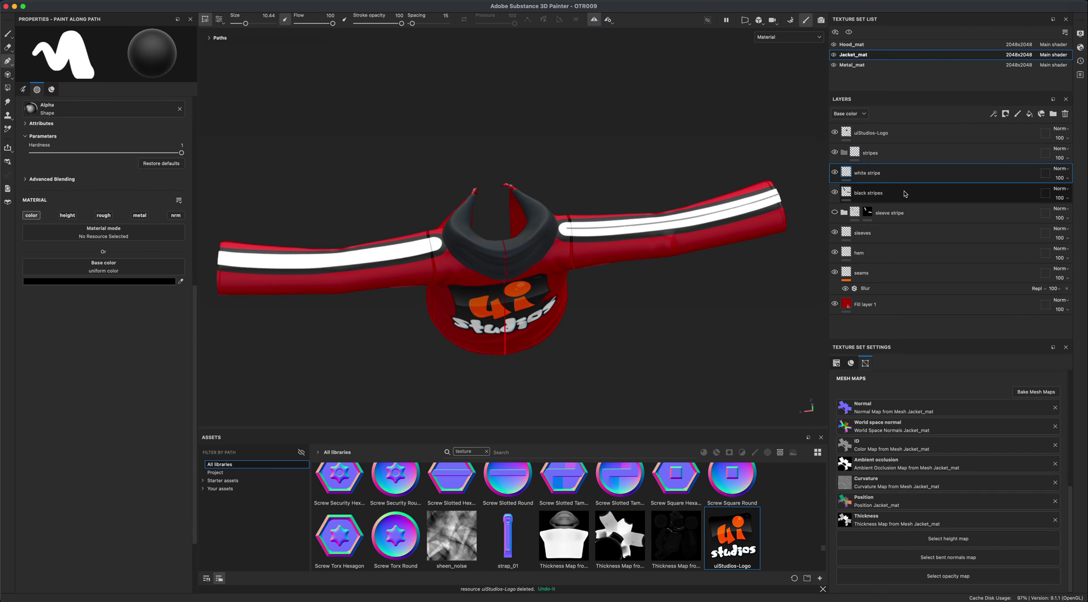
shift+click(902, 193)
drag(846, 176, 844, 154)
click(844, 153)
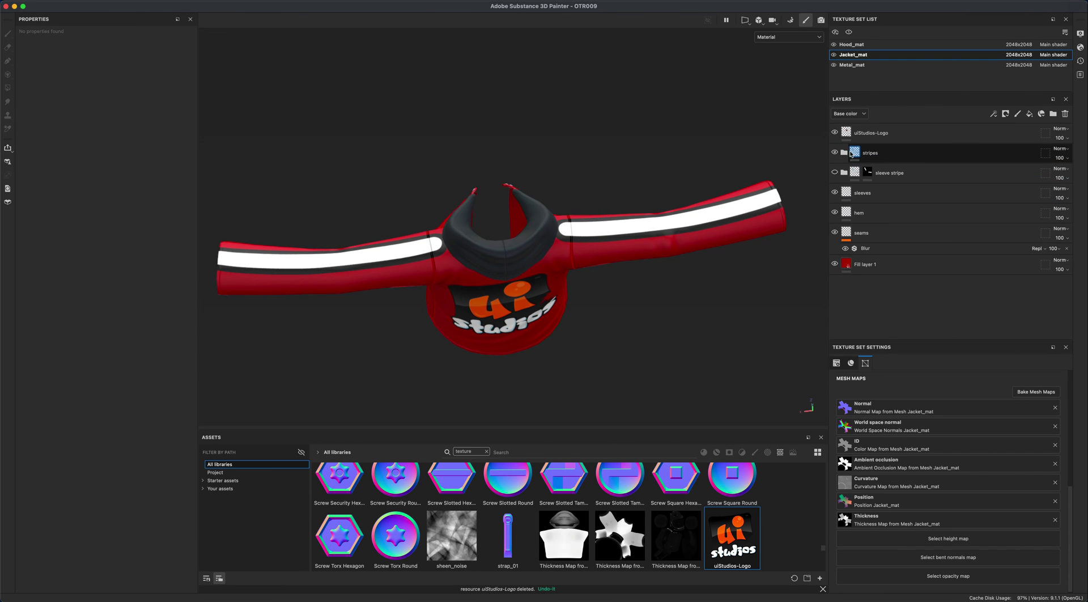
click(834, 153)
click(835, 152)
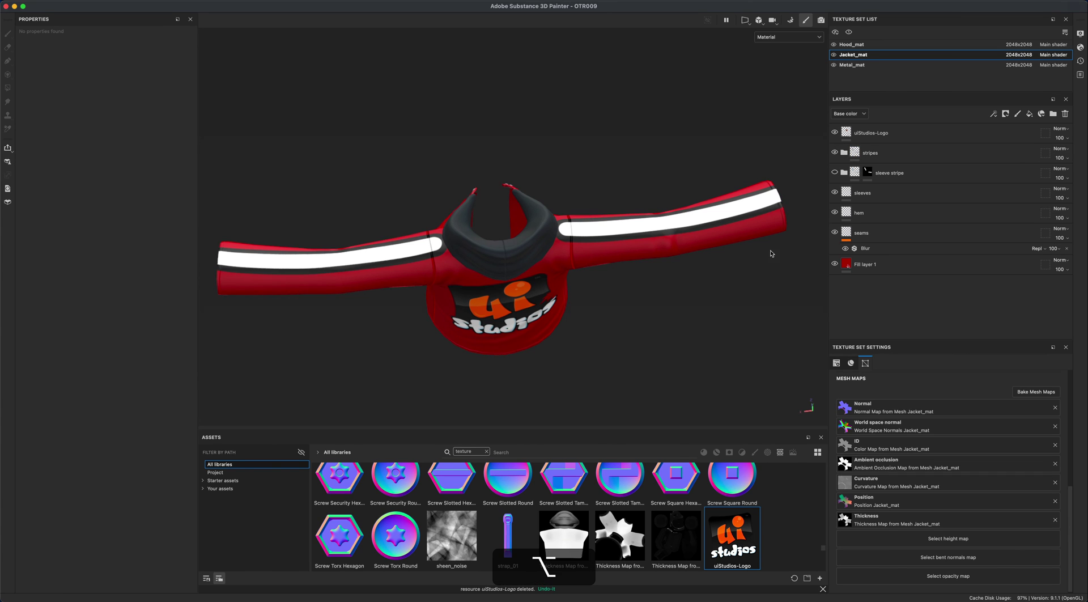
alt+drag(760, 272, 770, 308)
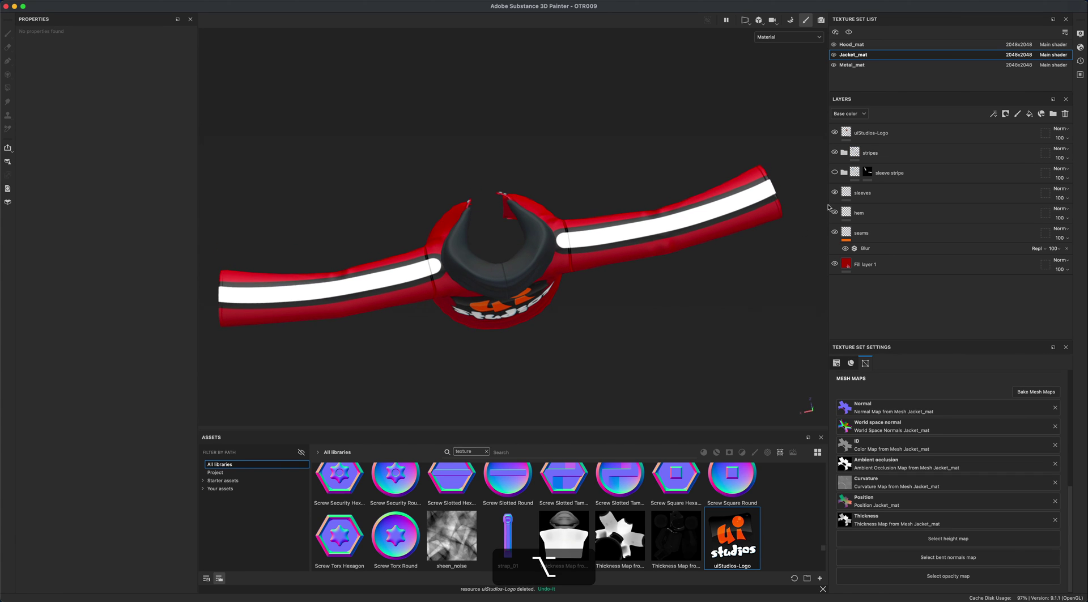
- Add a black mask to the stripes folder
right_click(856, 153)
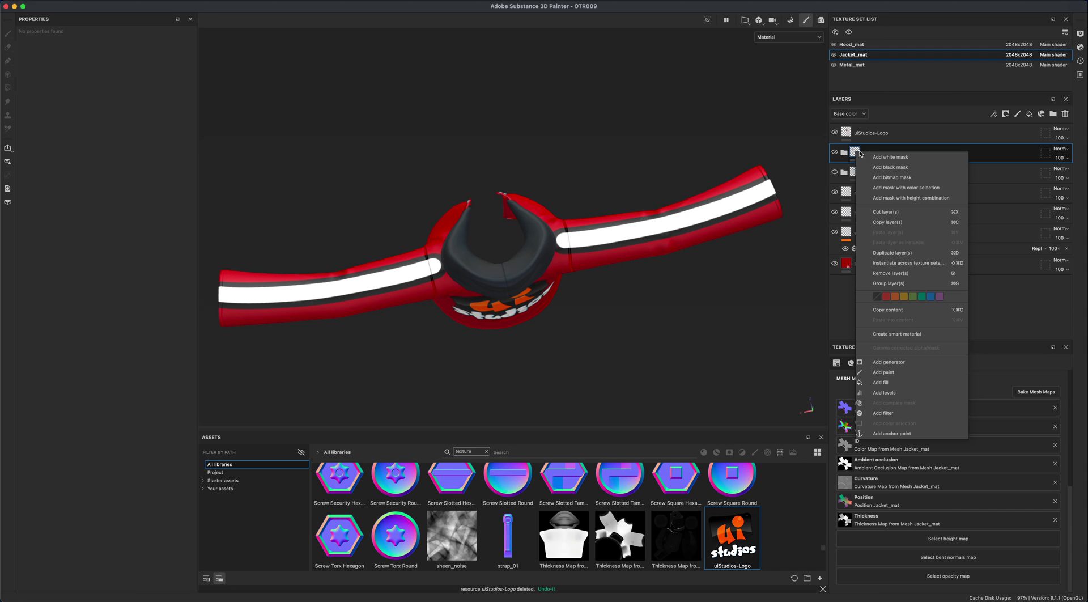
click(890, 168)
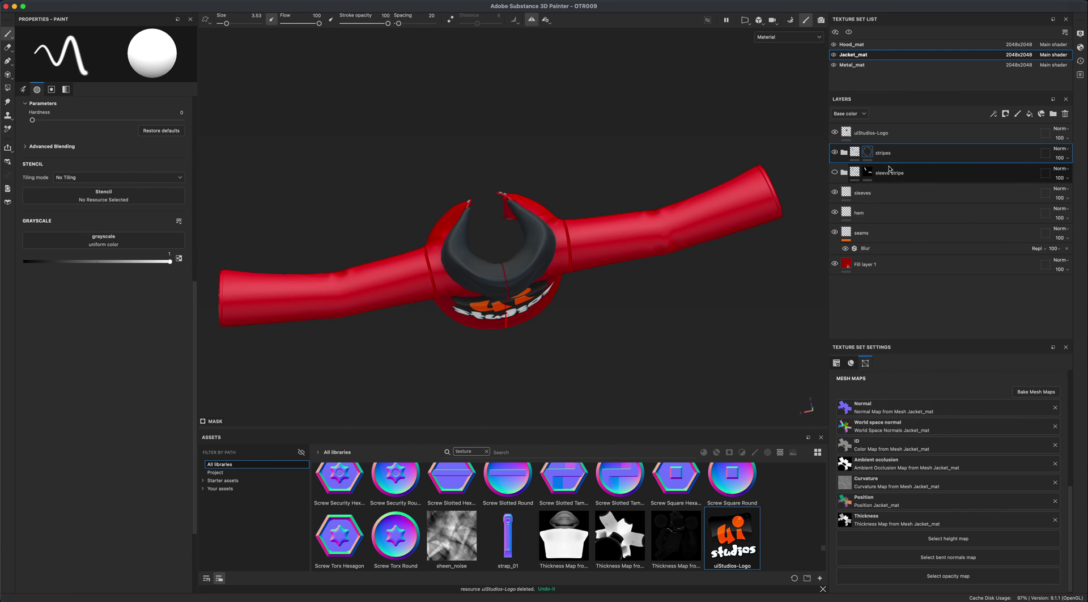
alt+drag(621, 301, 601, 317)
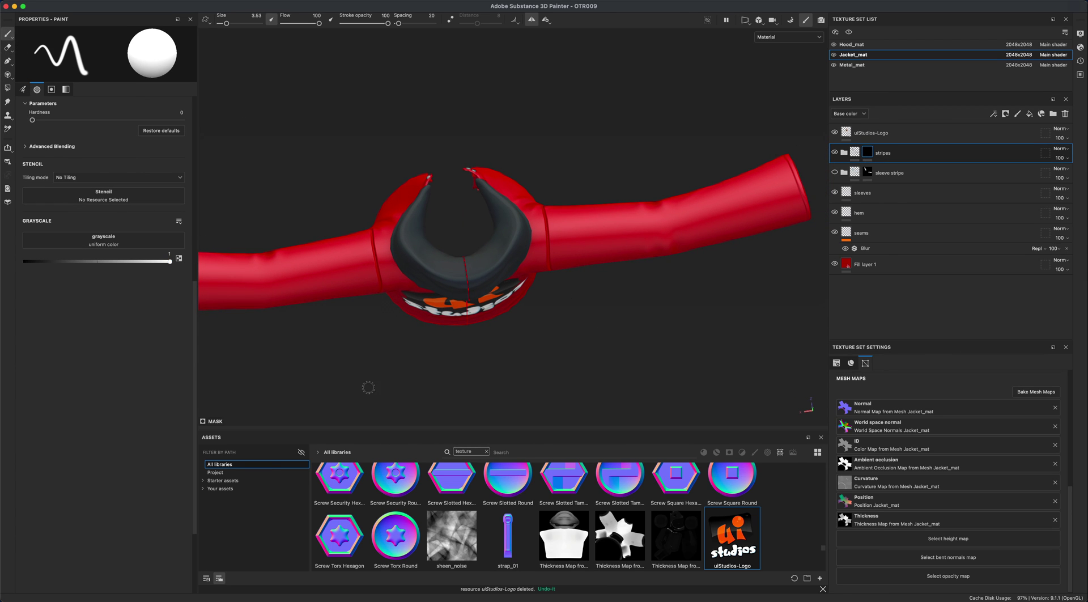
- Filter the asset library to brushes, pick a solid Artistic brush, and paint trial sleeve strokes
click(755, 453)
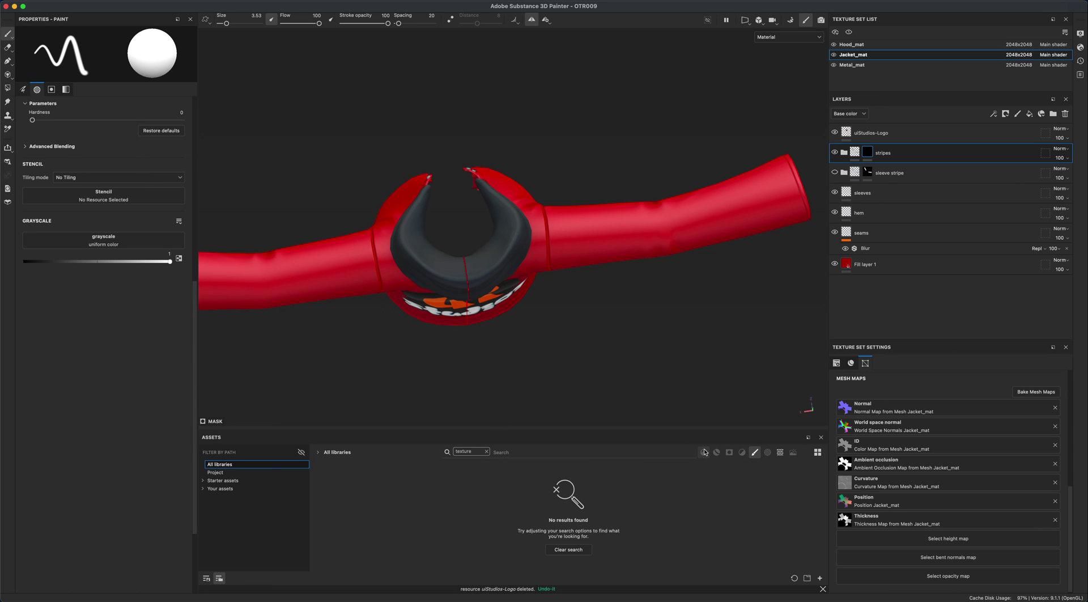
click(487, 452)
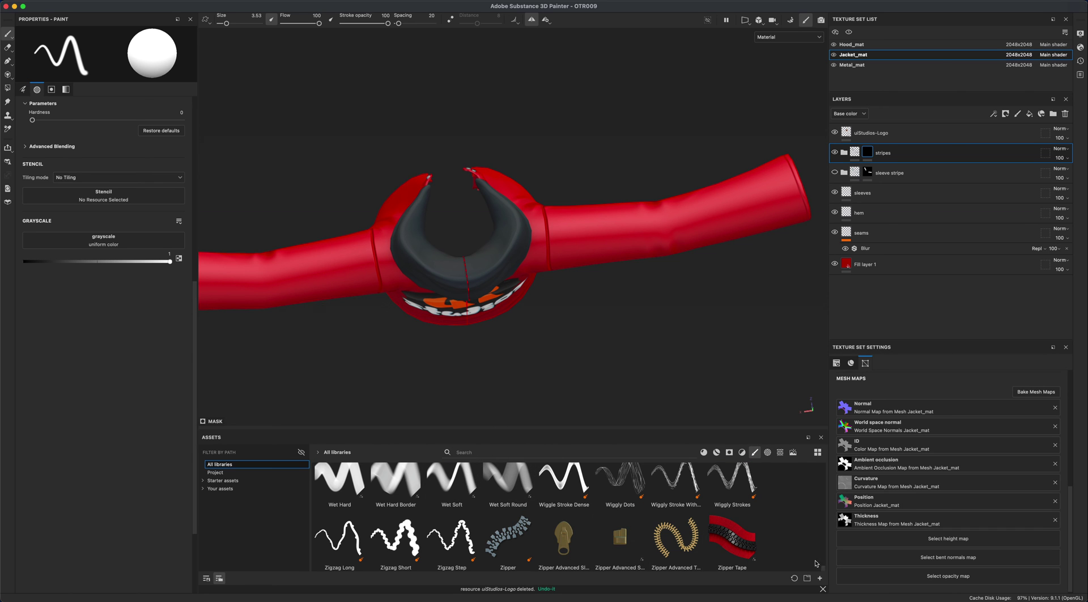
scroll(825, 570, up, 15)
click(452, 549)
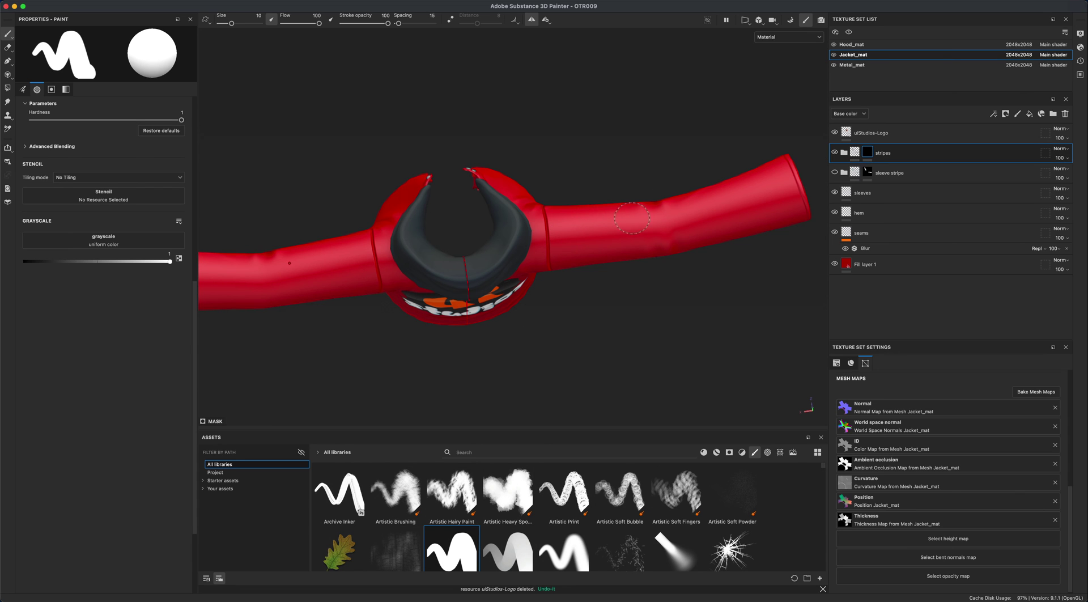
mouse_move(590, 226)
mouse_down()
mouse_move(639, 244)
mouse_move(634, 221)
mouse_move(602, 231)
mouse_move(593, 254)
mouse_move(569, 250)
mouse_up()
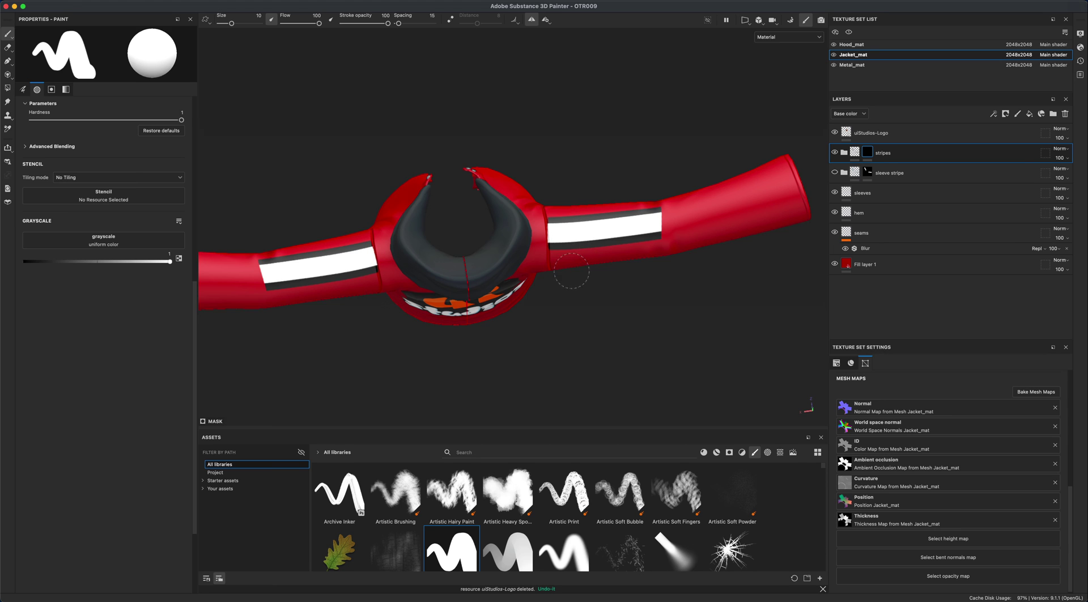
mouse_move(653, 237)
mouse_down()
mouse_move(700, 195)
mouse_move(743, 176)
mouse_move(764, 168)
mouse_move(789, 199)
mouse_up()
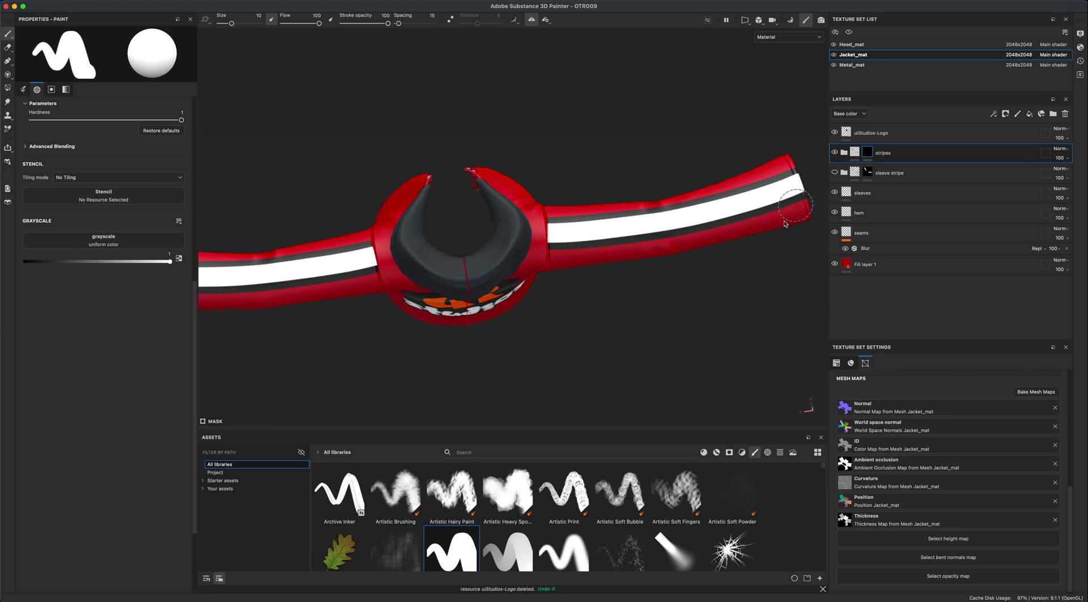
- Undo the trial stroke, clear the stripes folder's mask, and add a white mask instead
key(super+z)
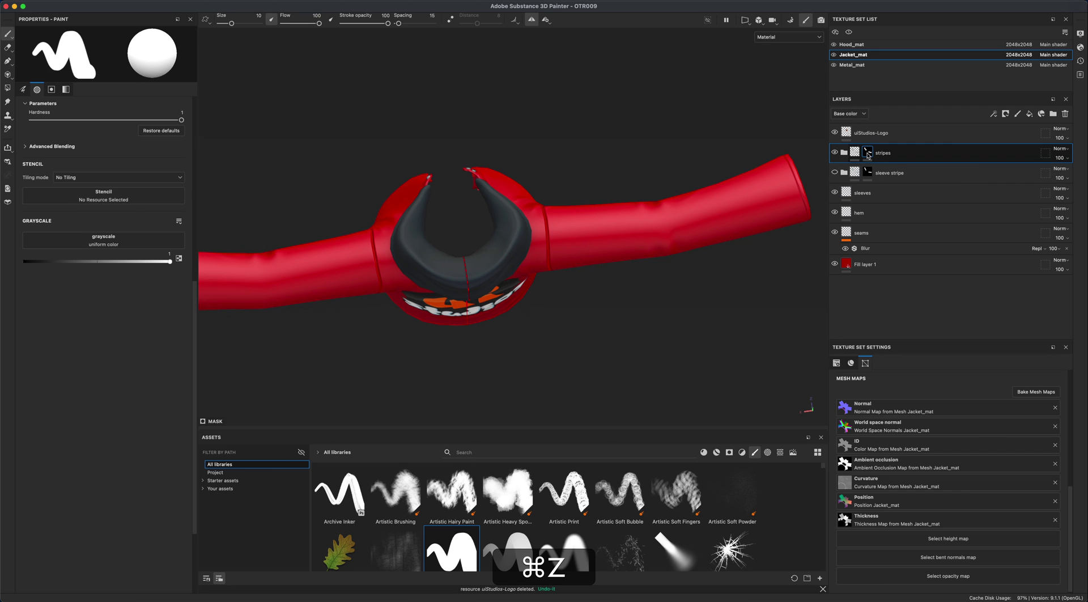
right_click(867, 153)
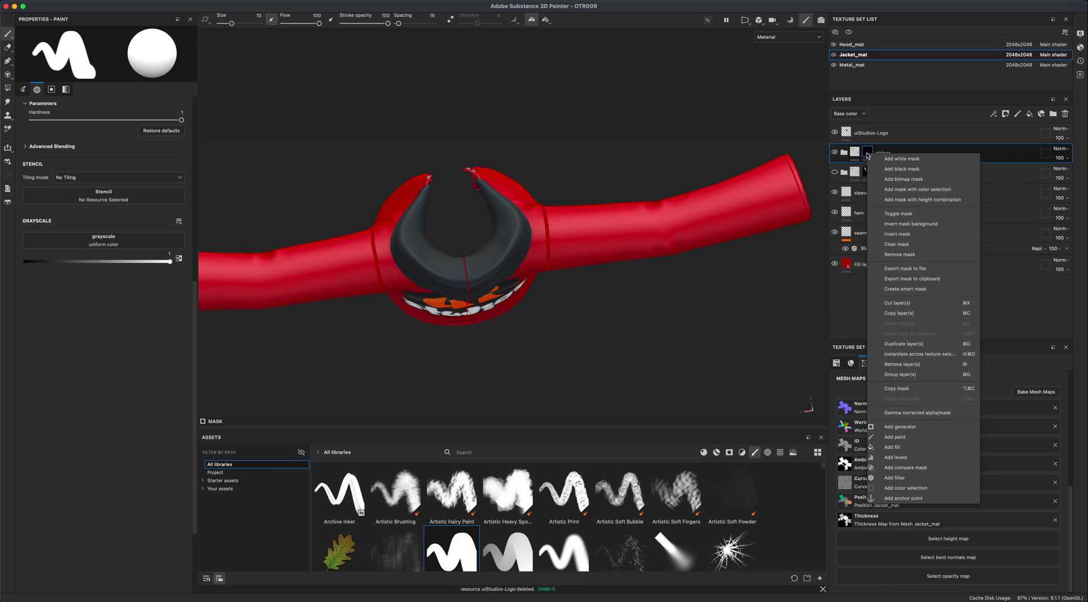
click(896, 245)
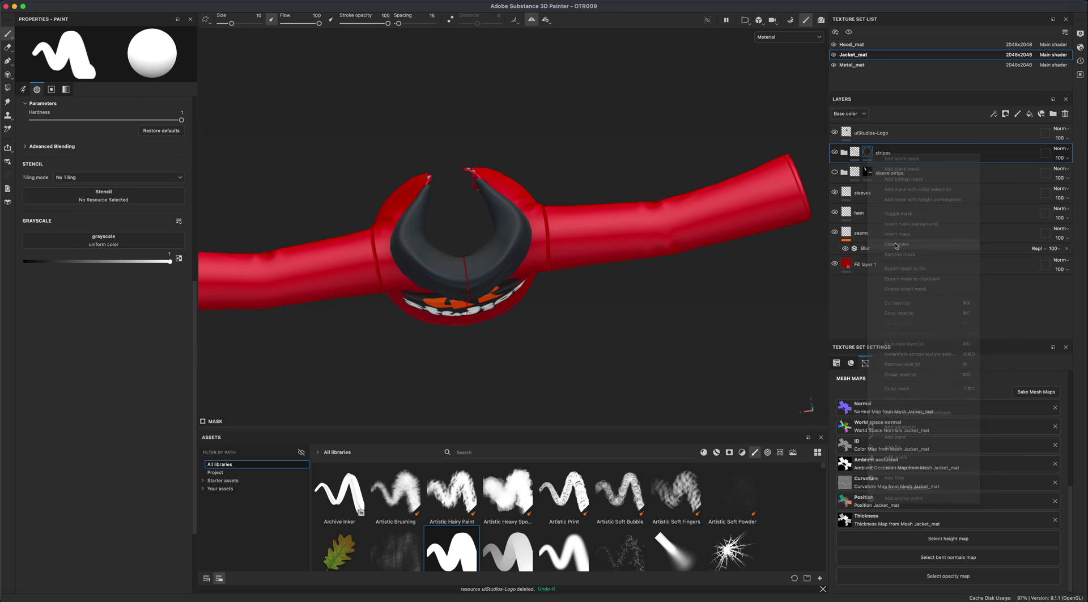
right_click(870, 154)
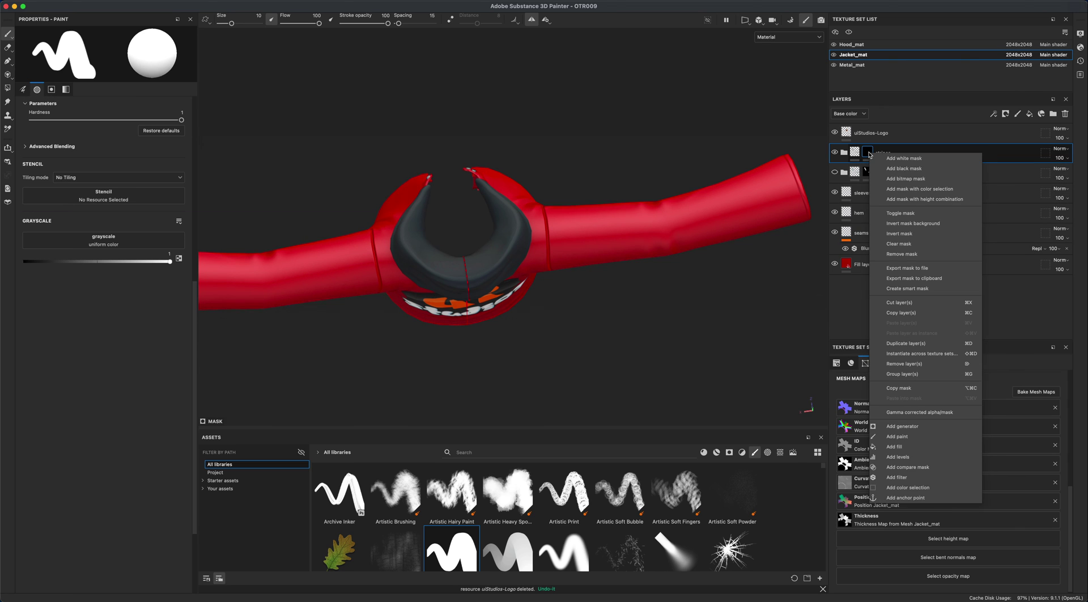
click(907, 159)
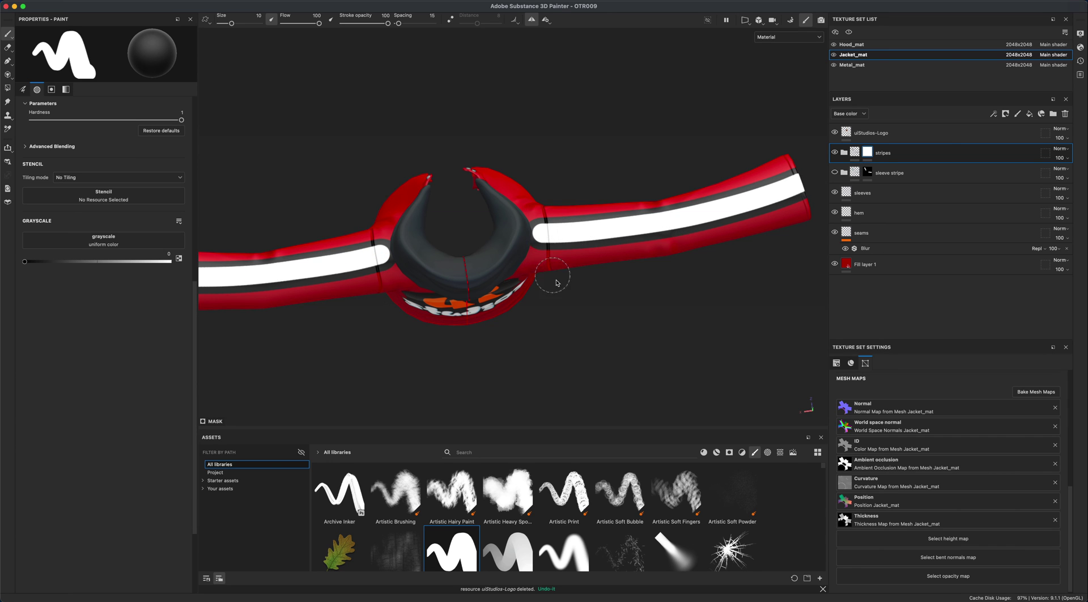
- Lower the brush size below 4.35 and mask the stripe end off along the sleeve seam
alt+drag(592, 324, 647, 281)
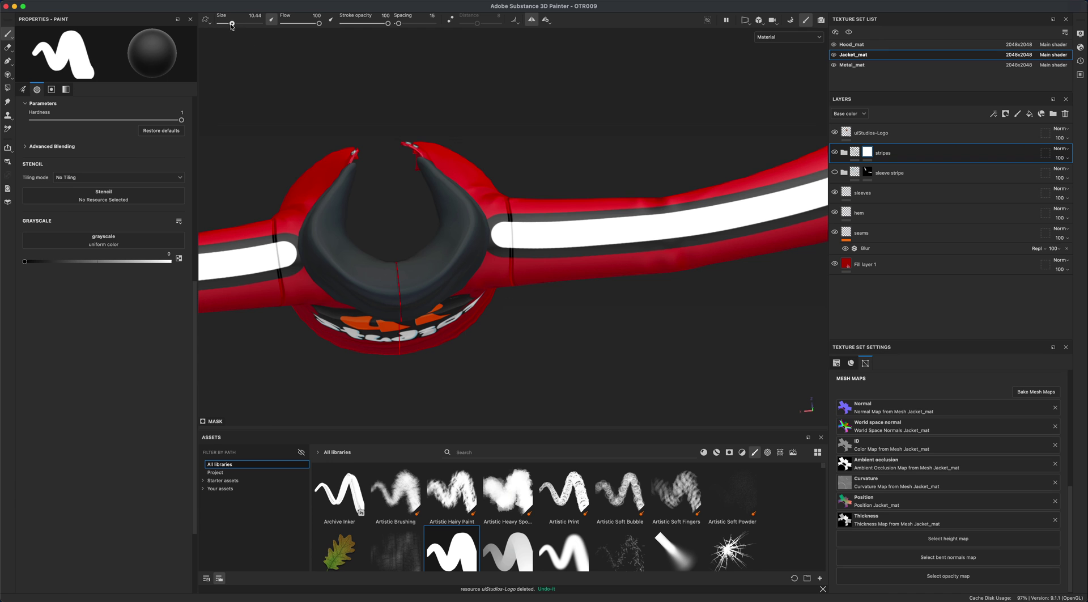
drag(231, 26, 227, 24)
mouse_move(601, 306)
alt+mouse_down()
mouse_move(619, 311)
mouse_move(554, 296)
mouse_move(581, 162)
alt+mouse_up()
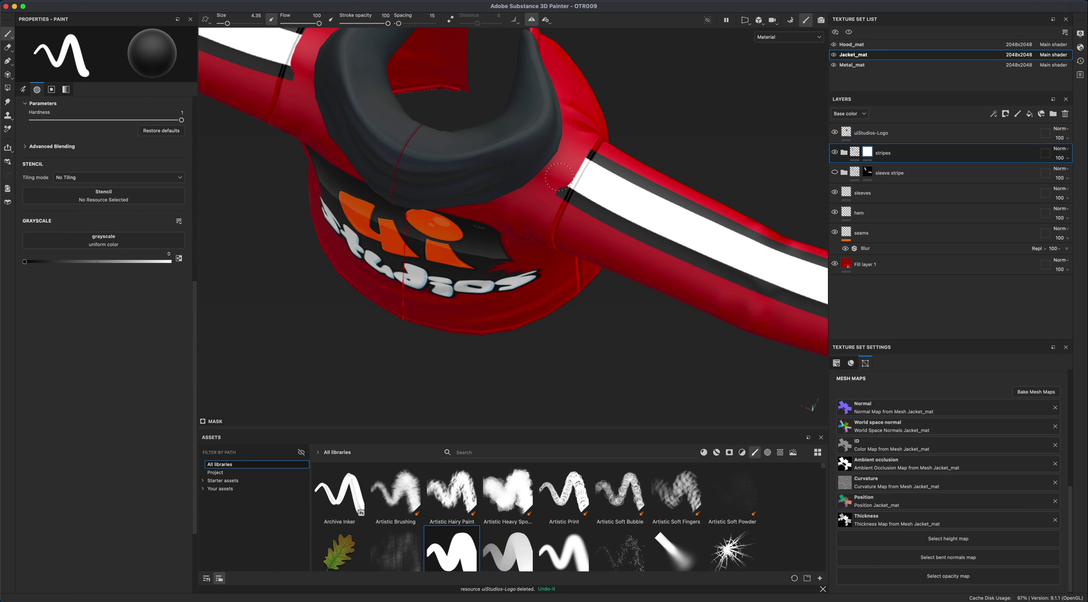
mouse_move(605, 335)
alt+mouse_down()
mouse_move(697, 354)
mouse_move(651, 283)
alt+mouse_up()
drag(226, 24, 223, 25)
shift+drag(569, 207, 571, 291)
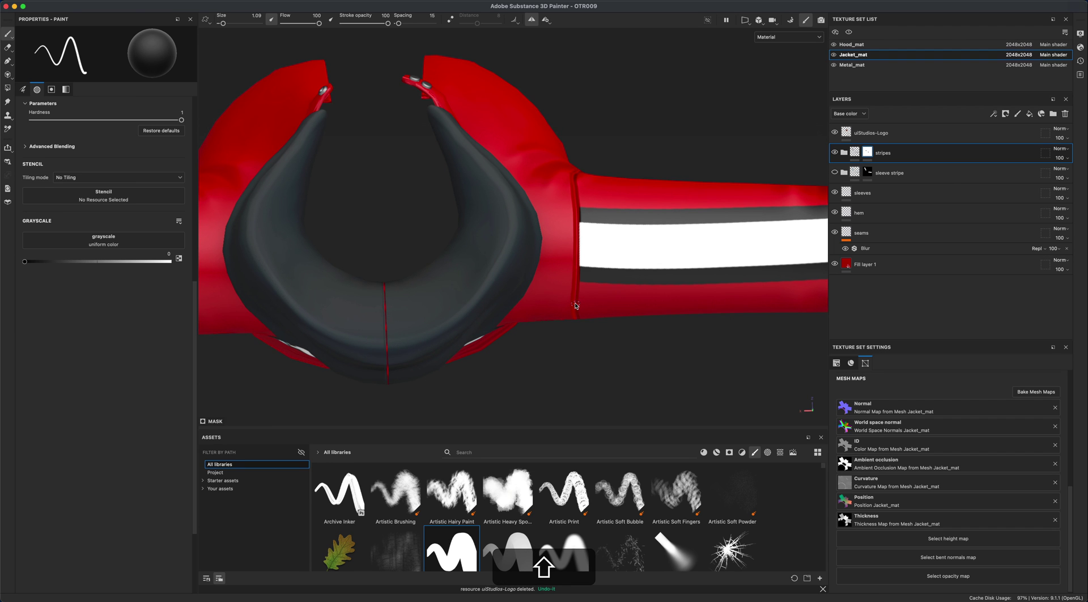
- Orbit around the jacket to check the front, left side, back logo and sleeves
alt+drag(585, 383, 364, 310)
alt+right_drag(701, 280, 678, 279)
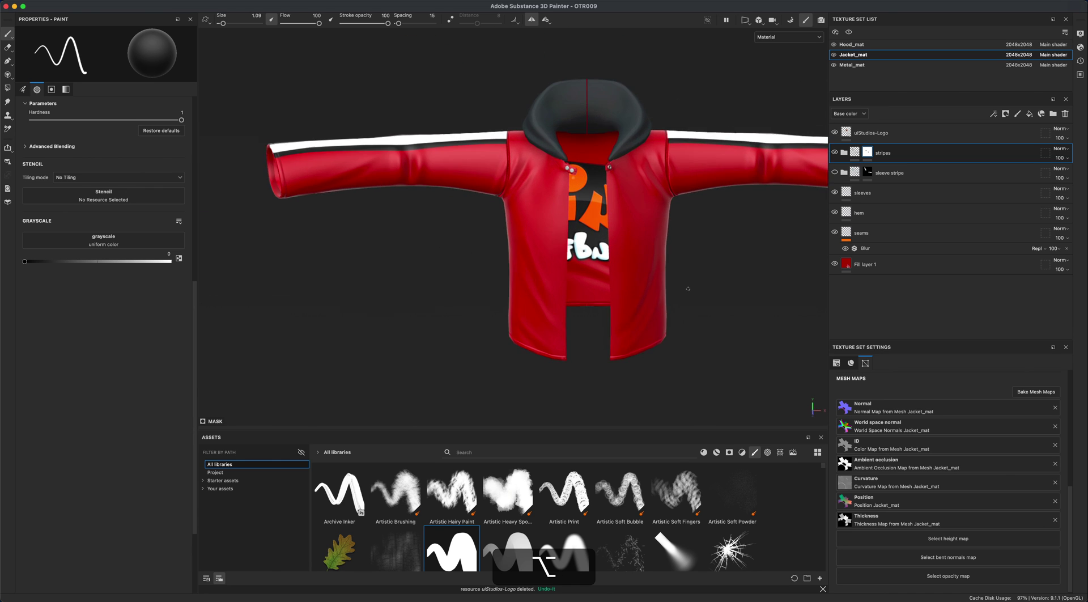
alt+drag(442, 252, 593, 153)
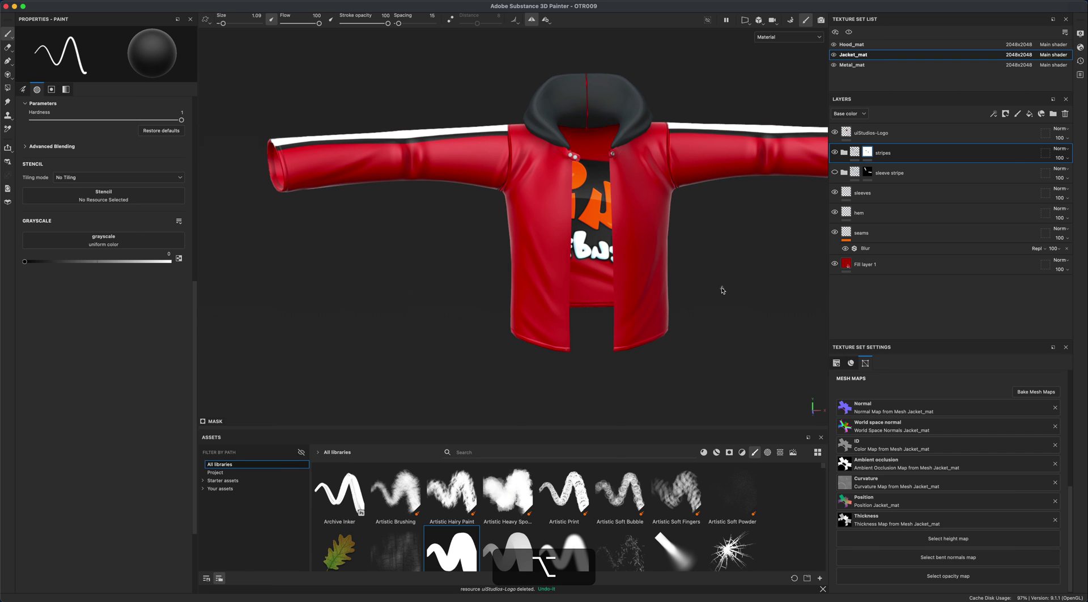
alt+drag(722, 290, 794, 175)
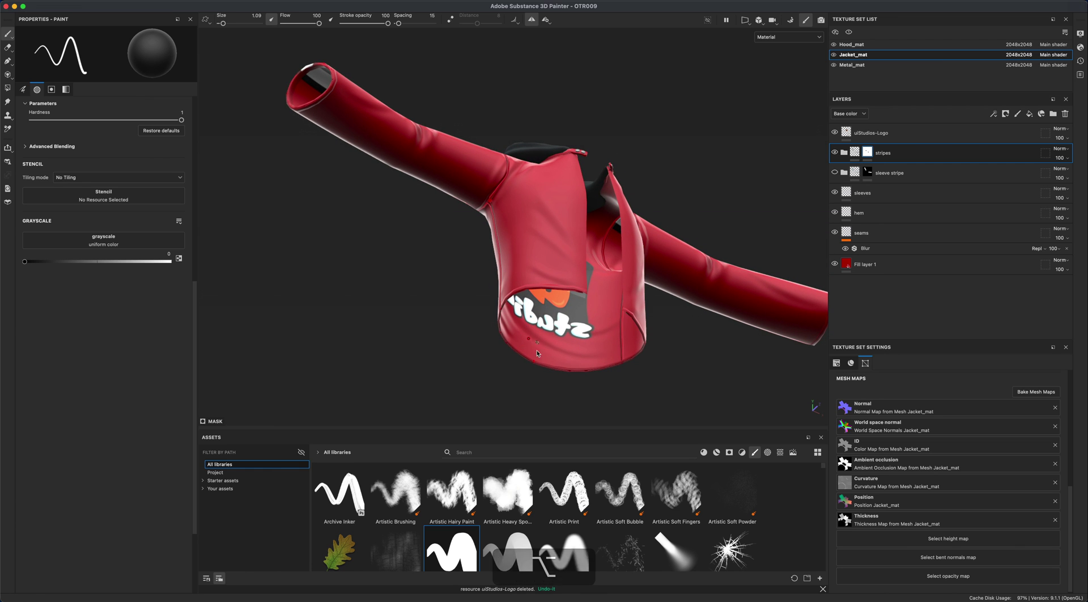
alt+drag(531, 365, 547, 81)
alt+drag(690, 308, 628, 312)
- Expand the stripes folder and select the white stripe layer's painted path
click(844, 153)
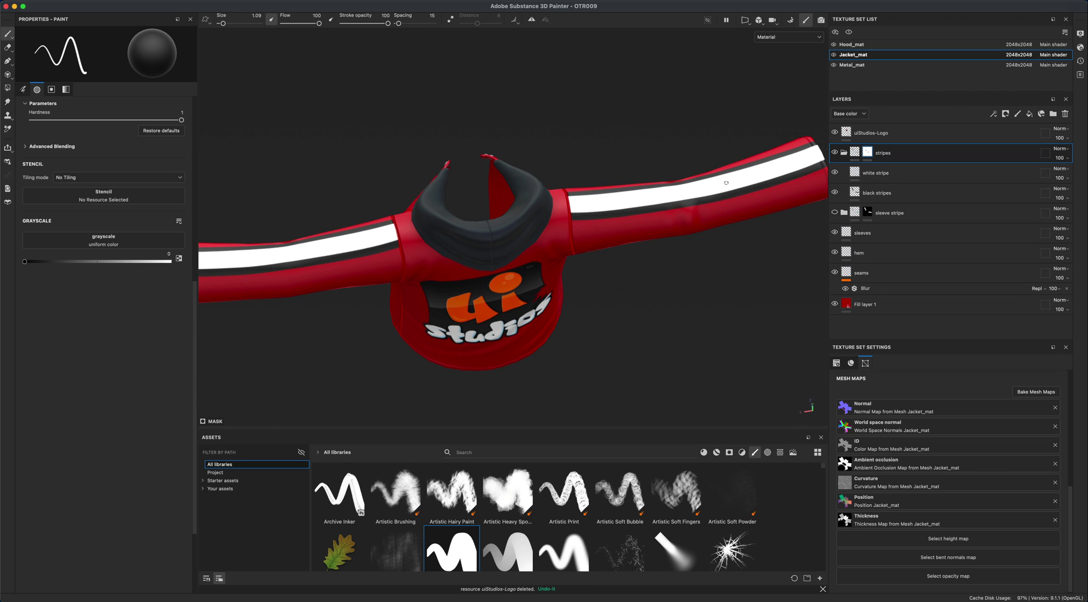
alt+drag(731, 309, 639, 239)
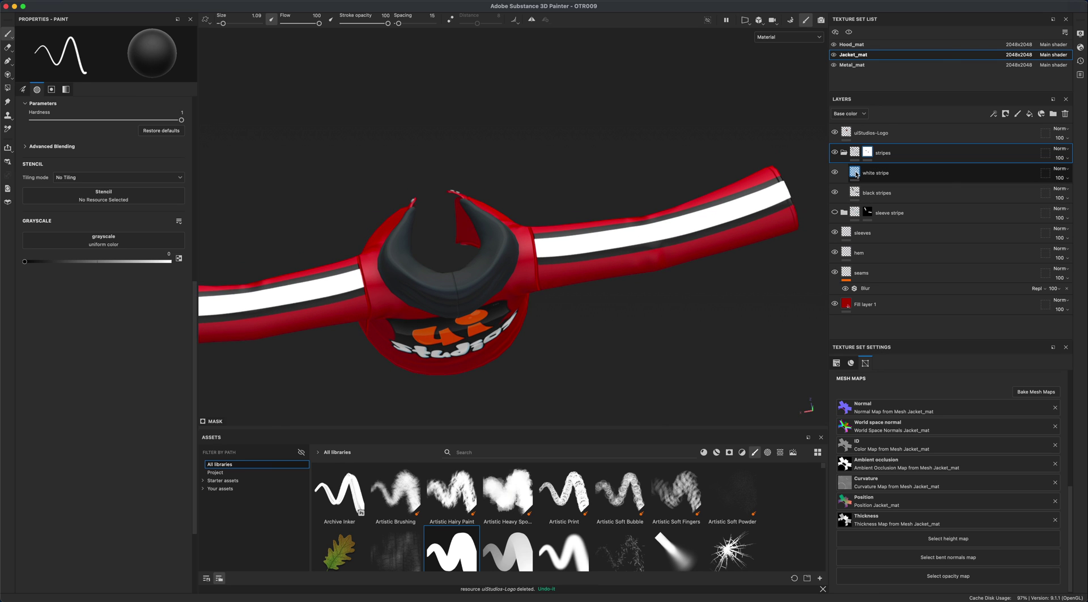
click(884, 172)
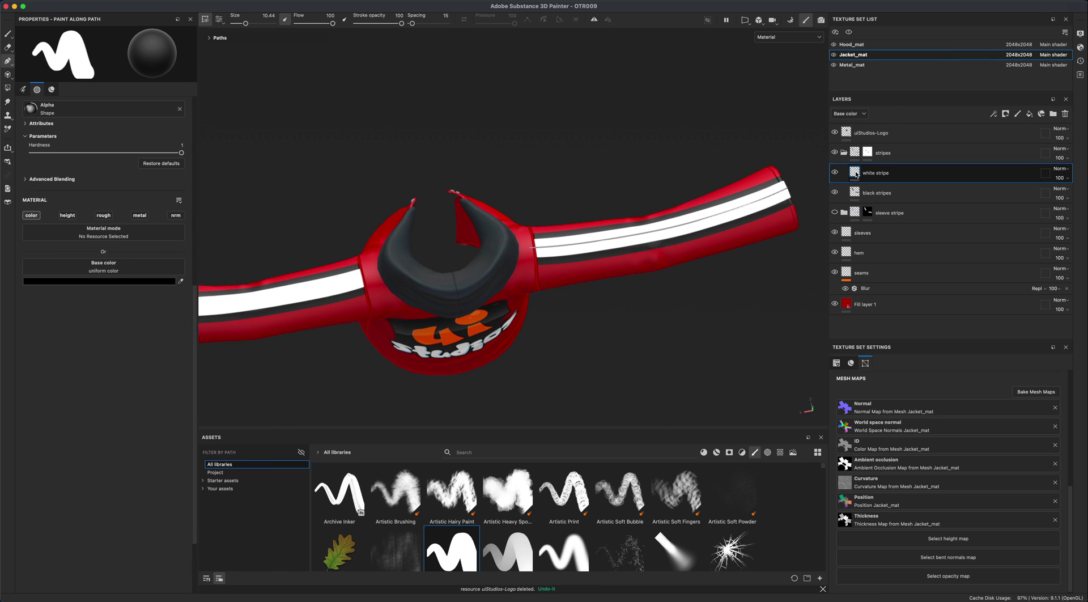
click(554, 248)
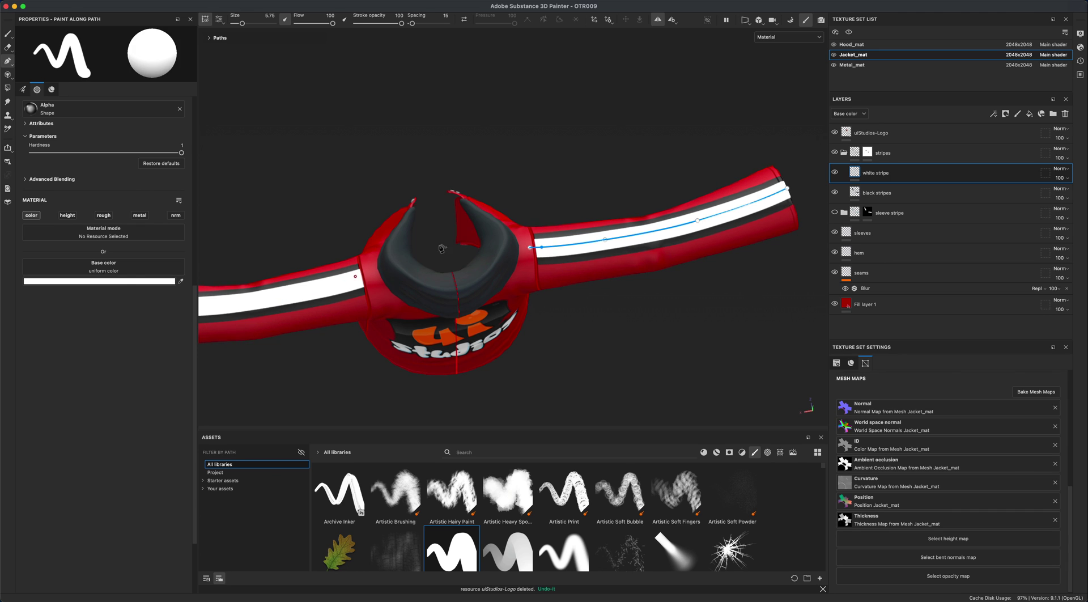
- Preview red, cyan and orange on the stripe, restore white FFFFFF, then move a path point
click(126, 281)
drag(167, 322, 207, 270)
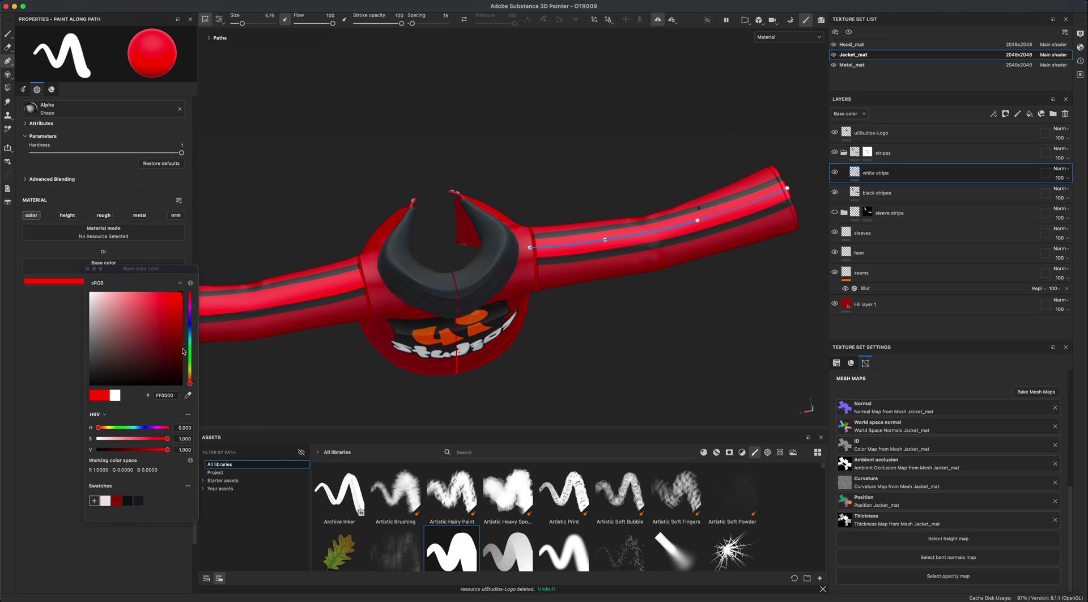
click(190, 338)
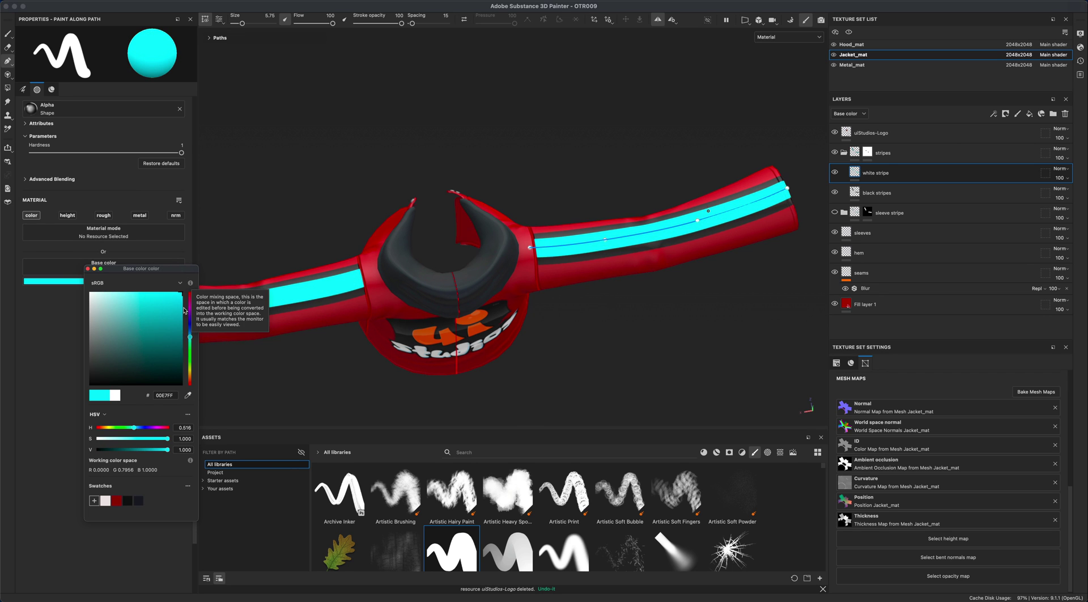
drag(190, 377, 190, 381)
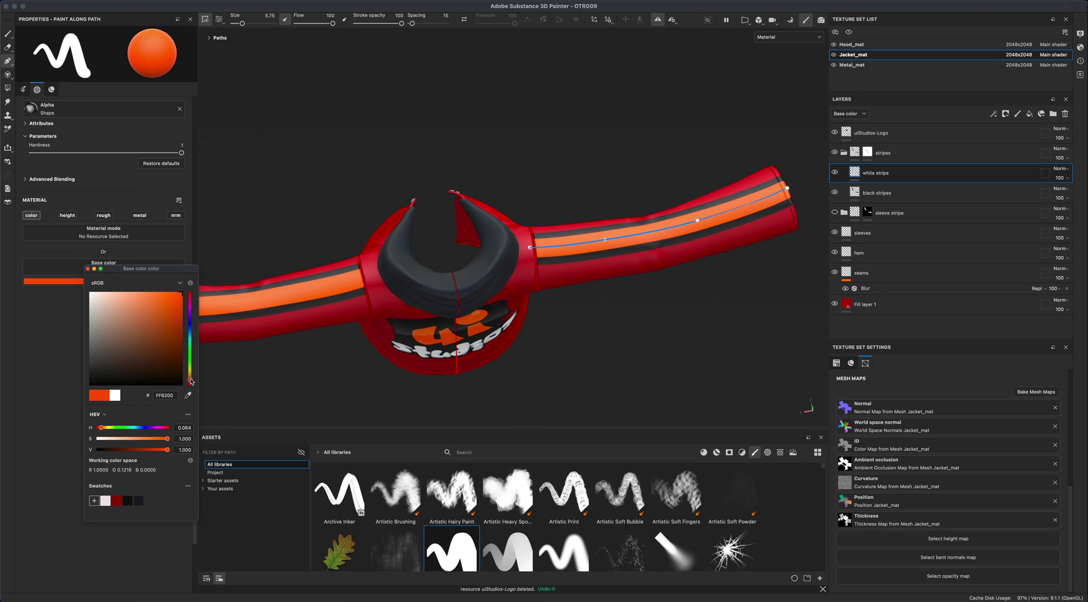
click(191, 382)
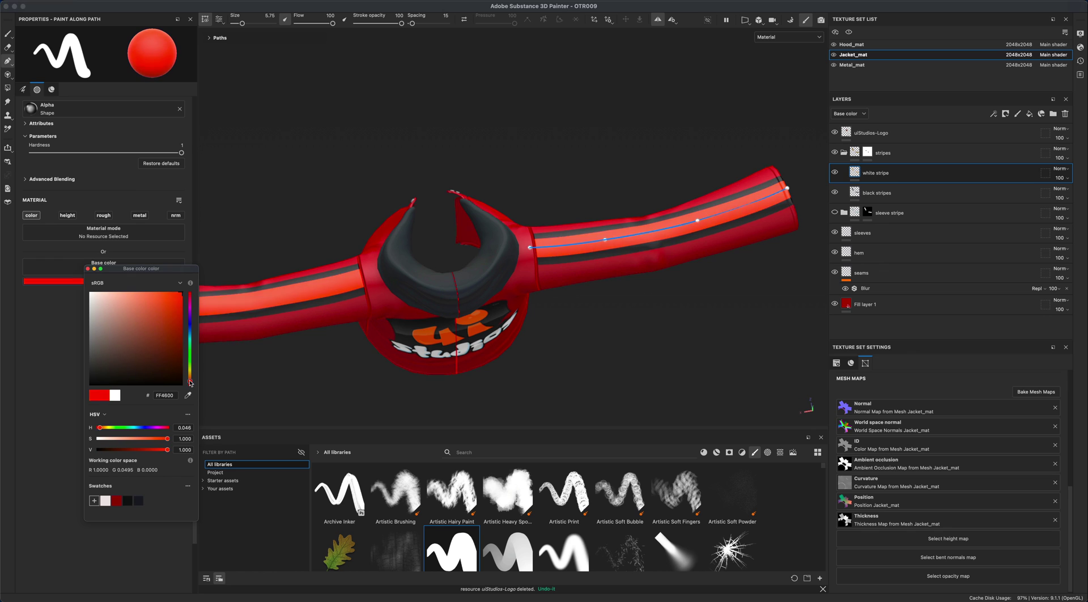
click(91, 293)
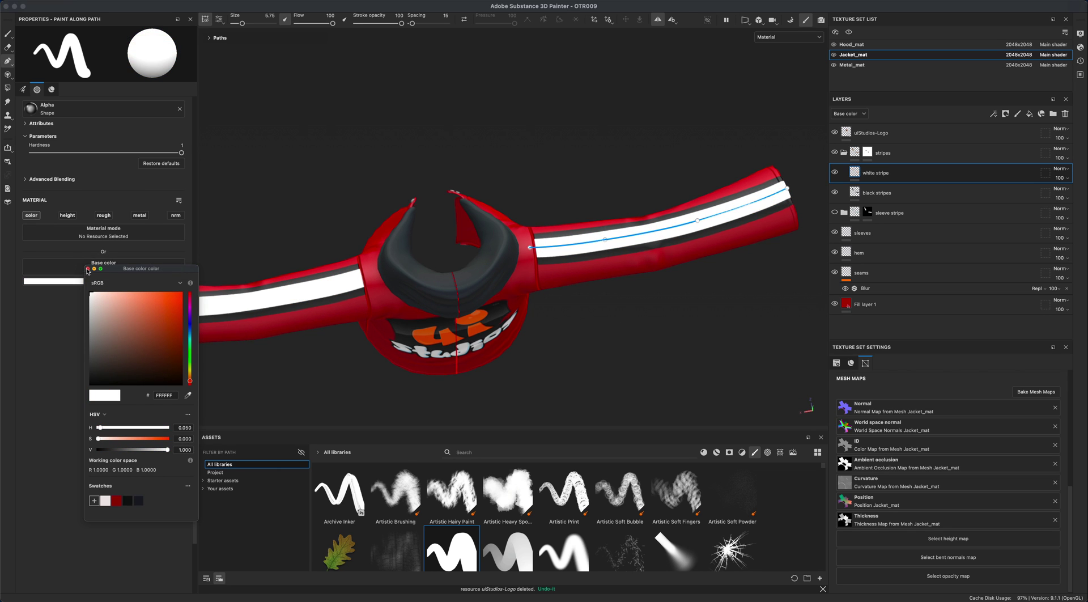
click(87, 269)
mouse_move(605, 240)
mouse_down()
mouse_move(646, 313)
mouse_move(629, 257)
mouse_move(371, 226)
mouse_move(627, 235)
mouse_move(628, 301)
mouse_move(570, 232)
mouse_up()
- Undo the path point move, orbit around the sleeve, and switch between Paint and Paint along path
key(super+z)
alt+drag(546, 328, 678, 302)
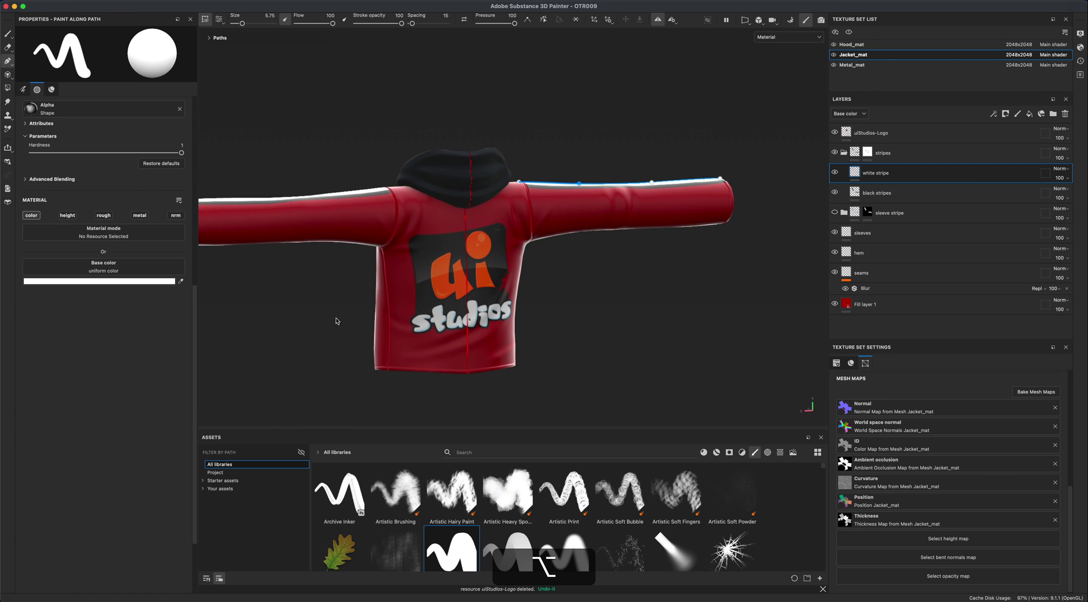
alt+drag(321, 322, 129, 142)
click(7, 34)
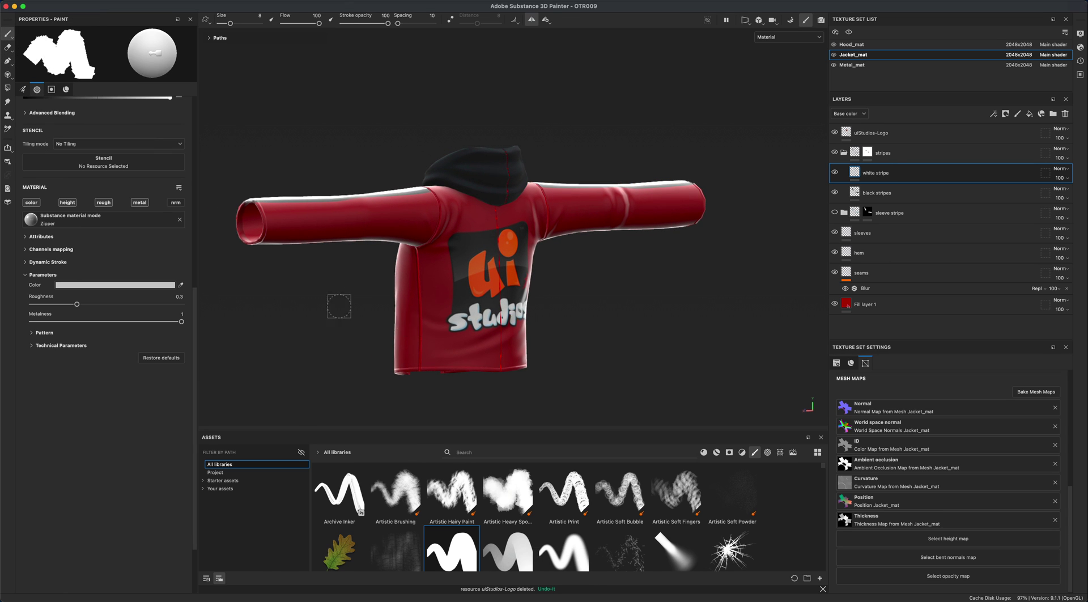
click(7, 61)
mouse_move(323, 368)
alt+mouse_down()
mouse_move(340, 376)
mouse_move(391, 344)
mouse_move(328, 347)
mouse_move(442, 369)
mouse_move(719, 355)
mouse_move(497, 368)
mouse_move(691, 375)
mouse_move(226, 376)
mouse_move(593, 385)
alt+mouse_up()
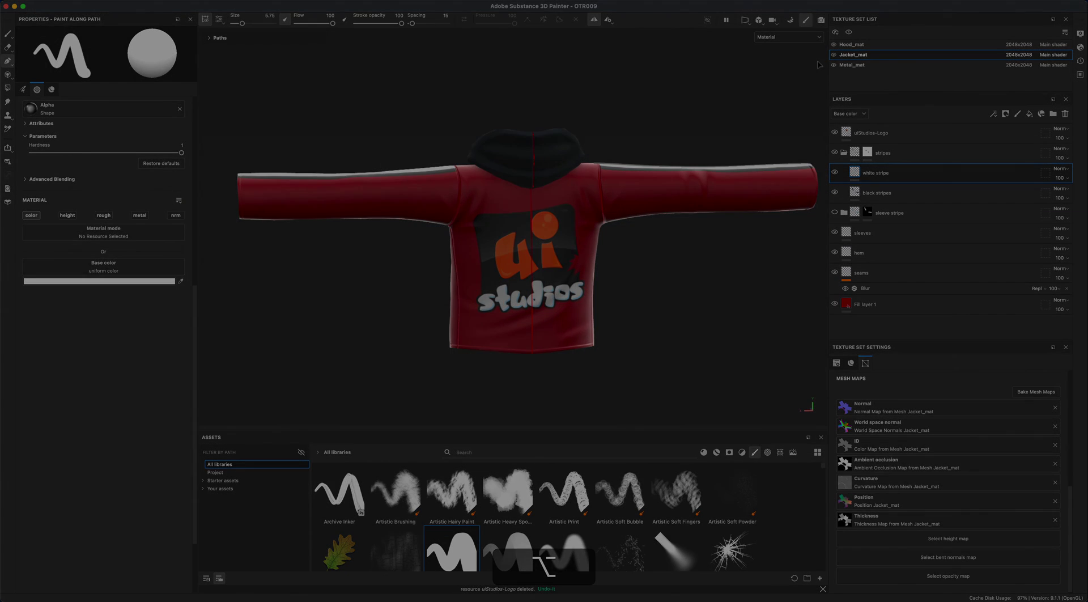